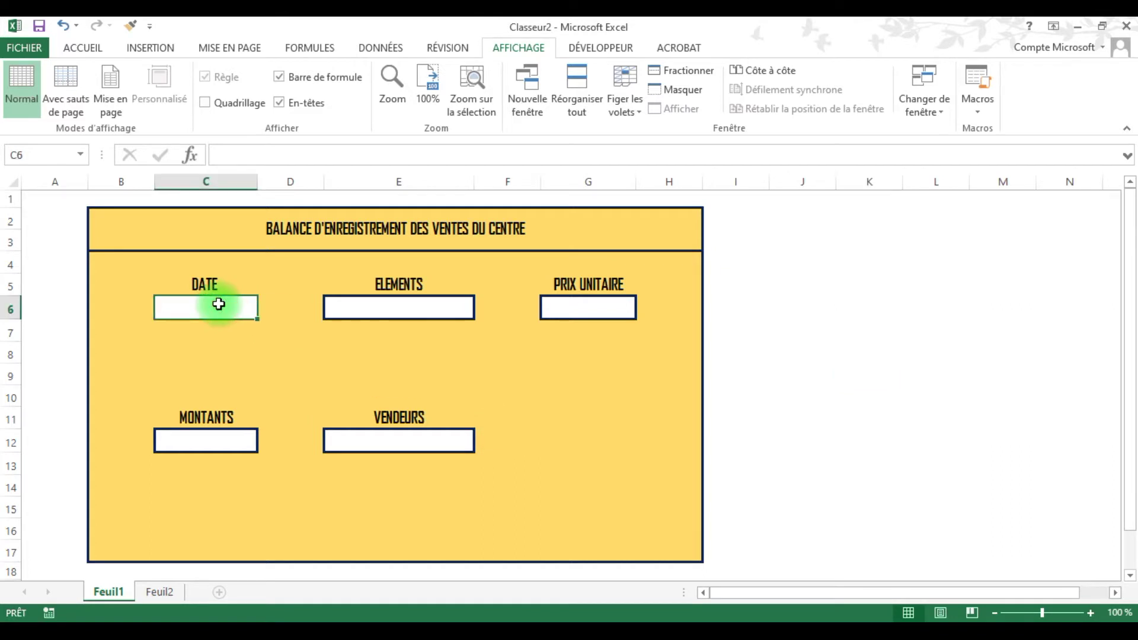
Enter the date 03/10/2021 in the sales form's DATE field, cell C6
type("03/10")
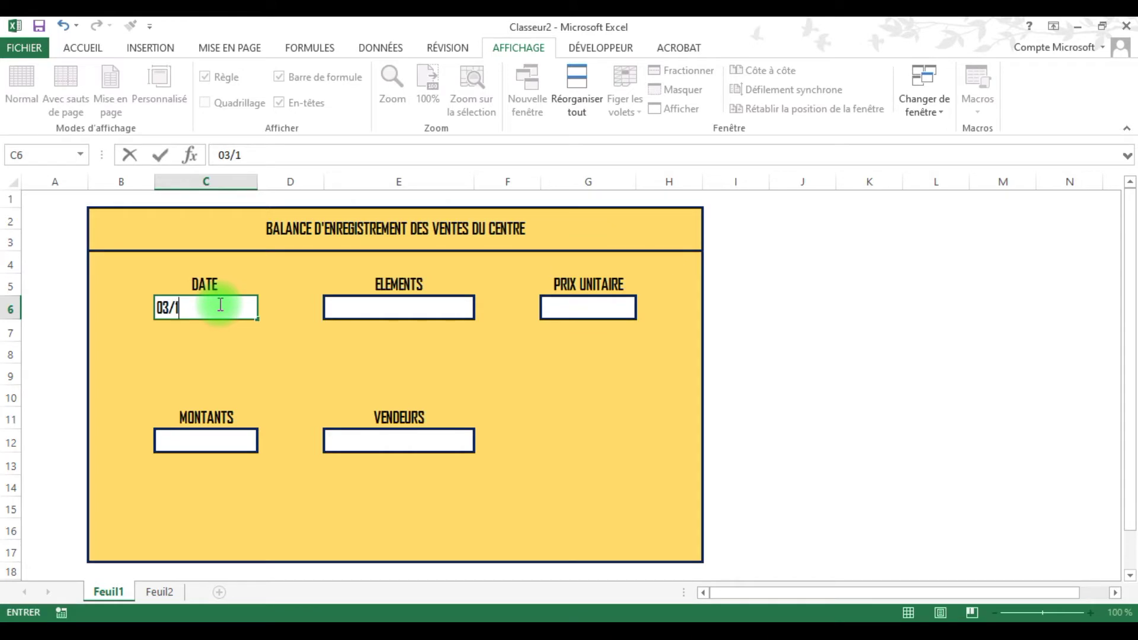
type("/2")
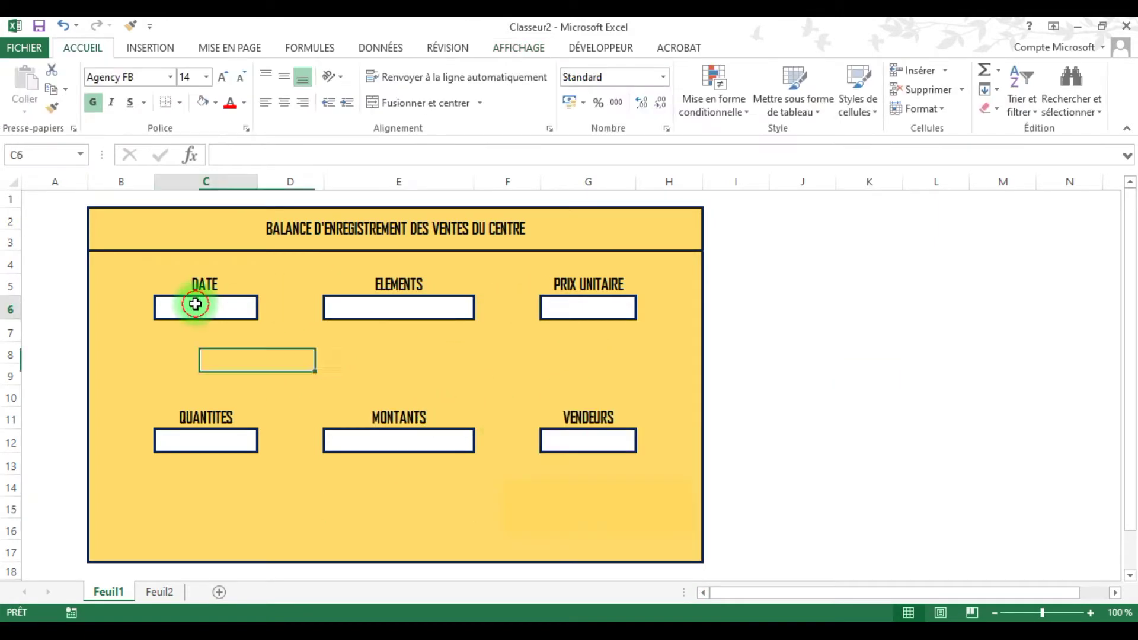
left_click(198, 305)
type("03")
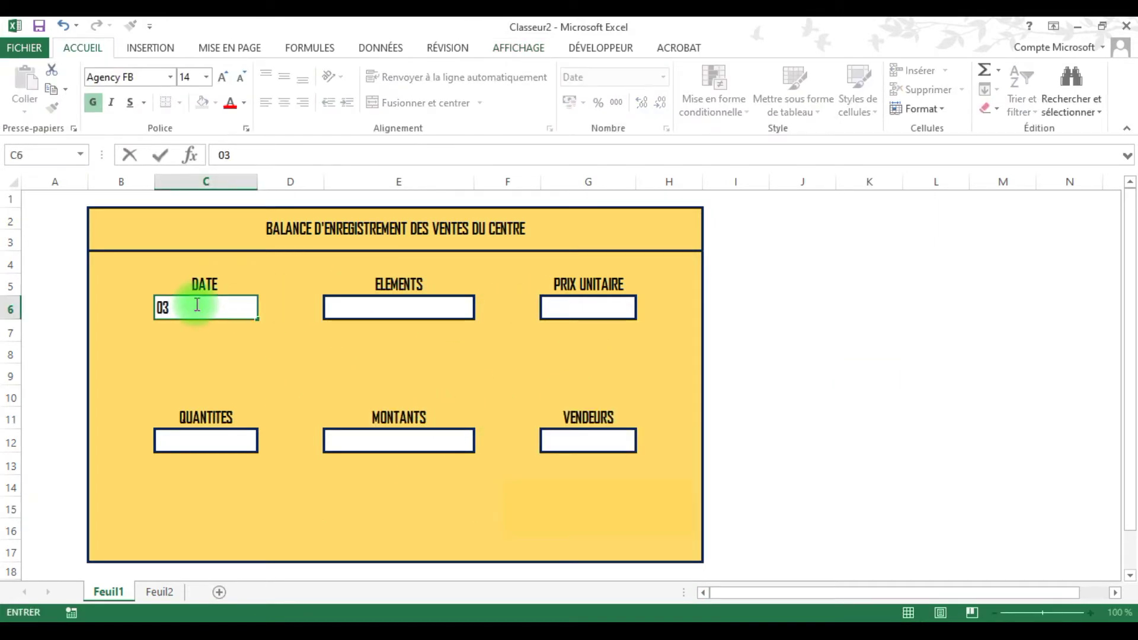
type("/10/2021")
Fill the form's ELEMENTS field with Câble and the PRIX UNITAIRE field with 1000
left_click(405, 309)
type("Câble")
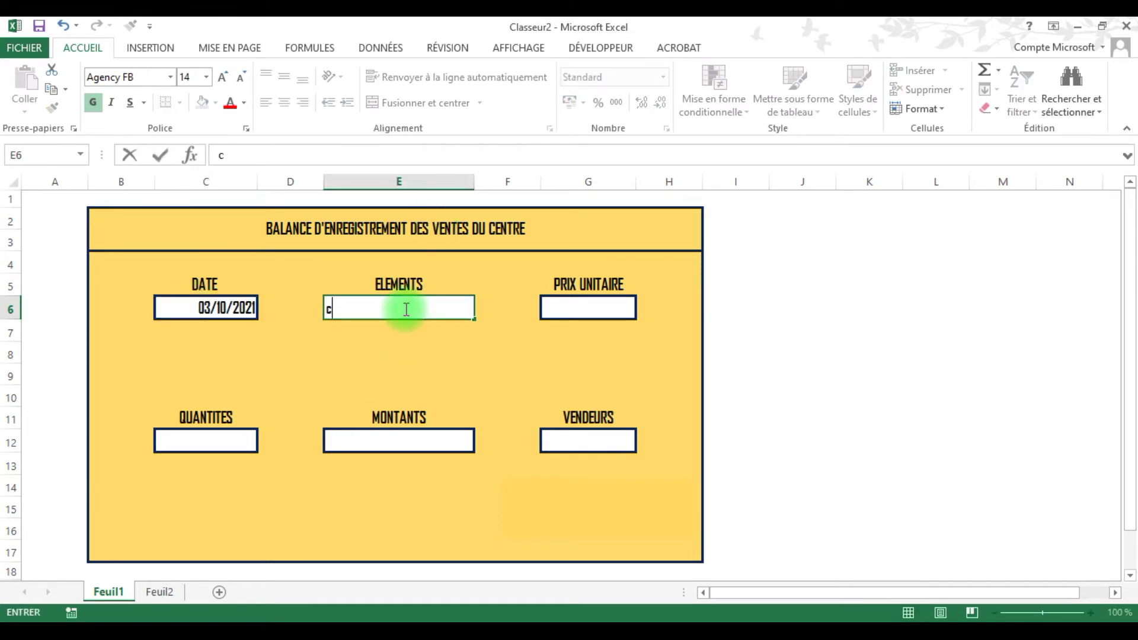
left_click(593, 305)
type("1000f")
left_click(561, 307)
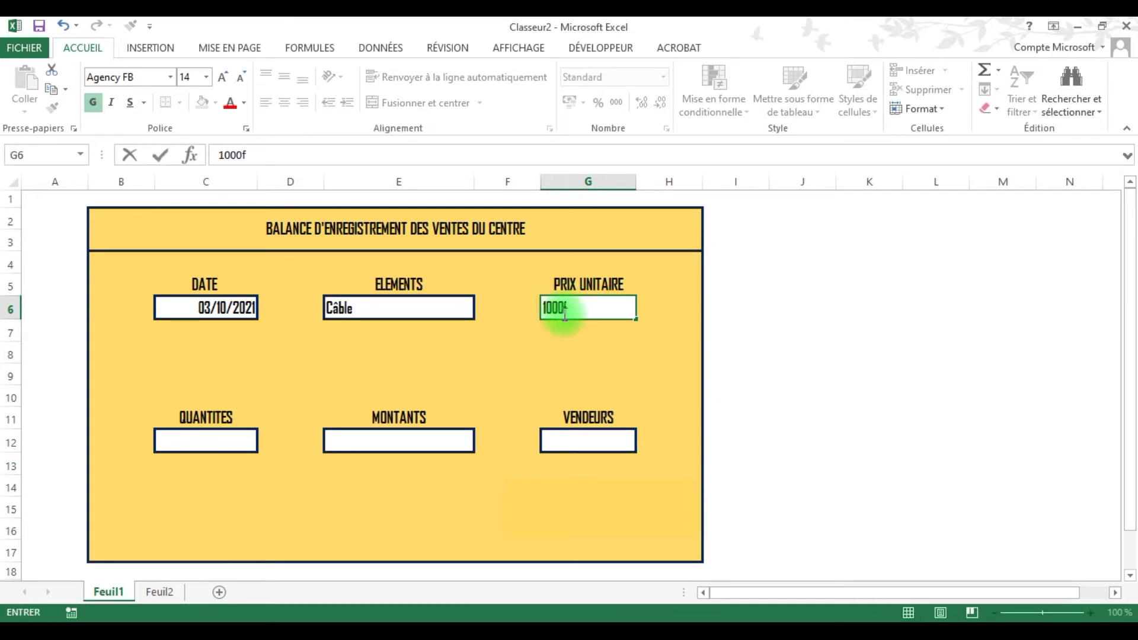
key("BackSpace")
Fill in the second form row with quantity 1, amount 1000 and the seller's first name
left_click(232, 437)
type("1")
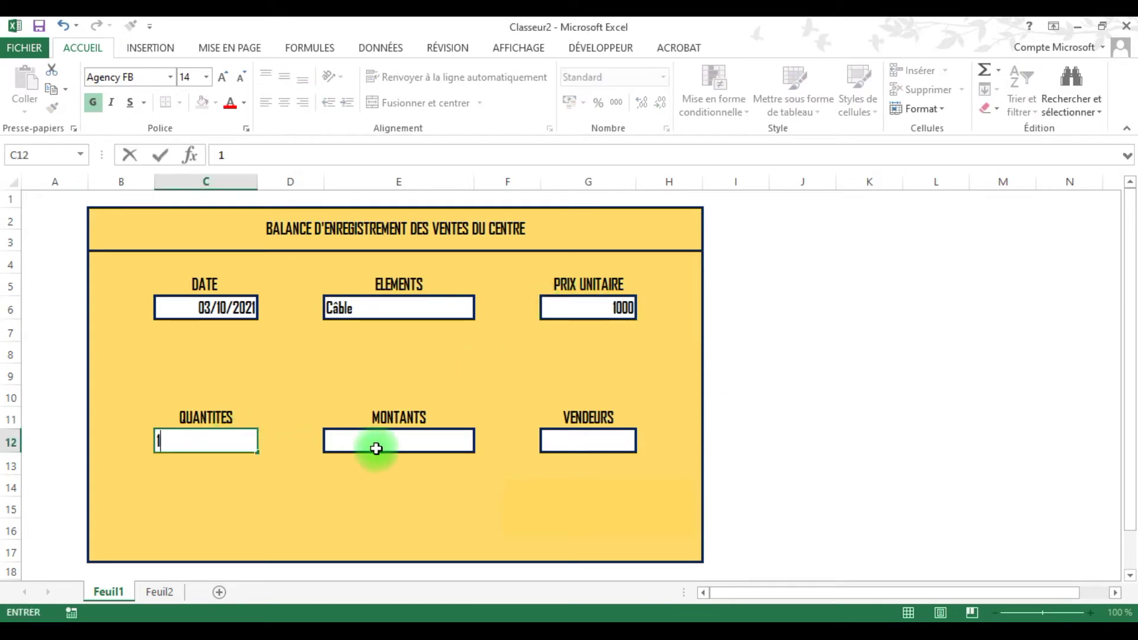
left_click(378, 443)
type("1000")
left_click(564, 439)
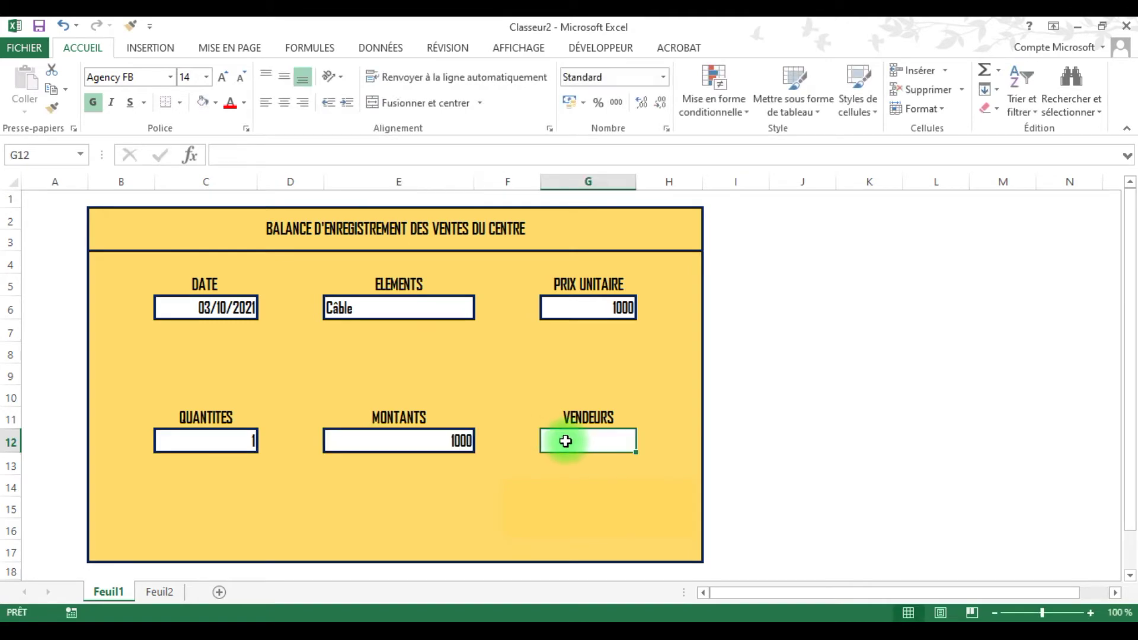
type("John")
left_click(436, 486)
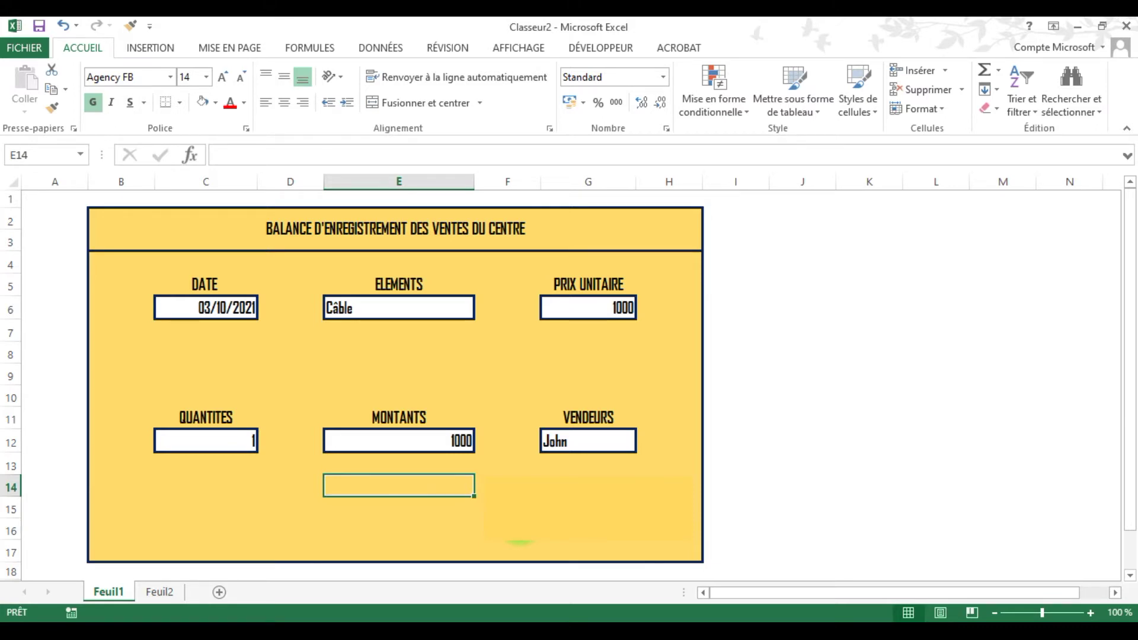
Centre the contents of all six form entry cells both horizontally and vertically
left_click(247, 313)
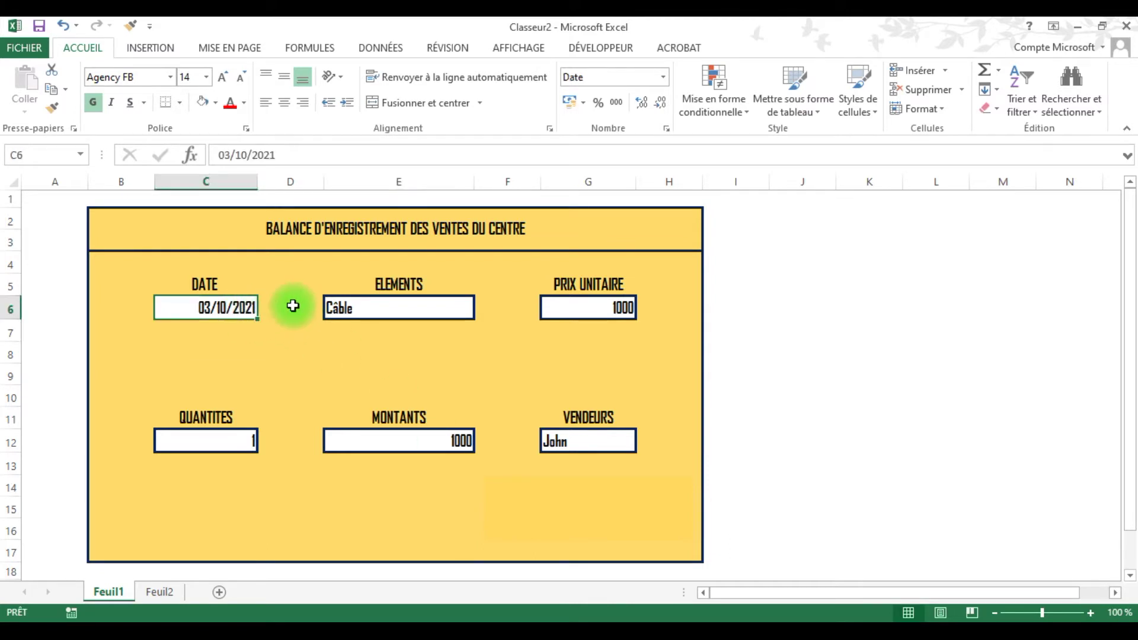
left_click(362, 309, "ctrl")
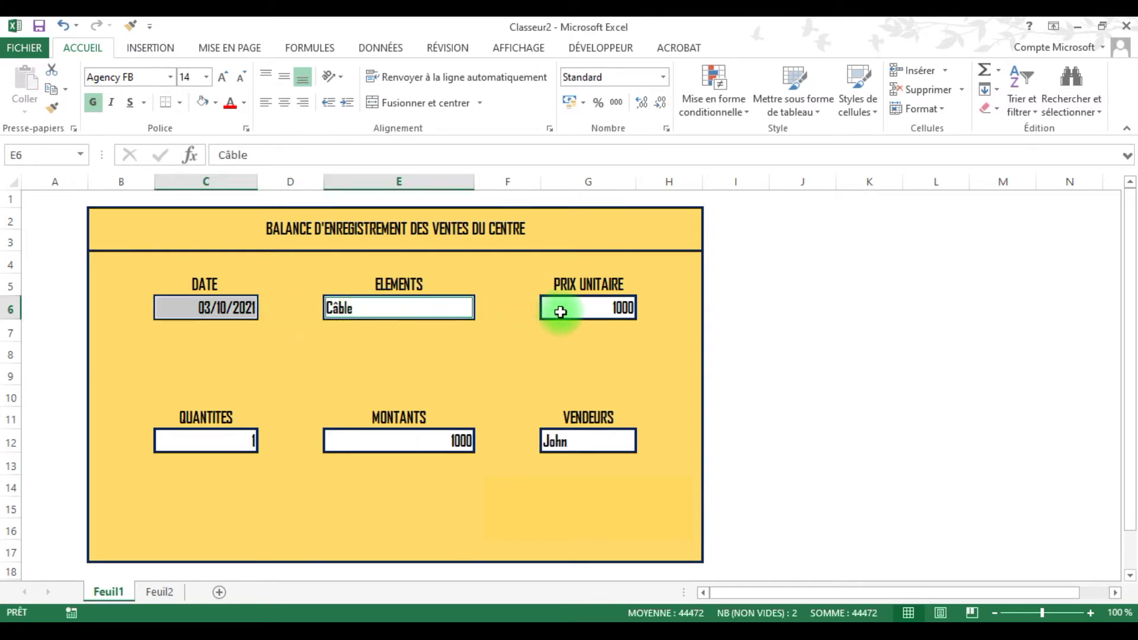
left_click(559, 308, "ctrl")
left_click(579, 446, "ctrl")
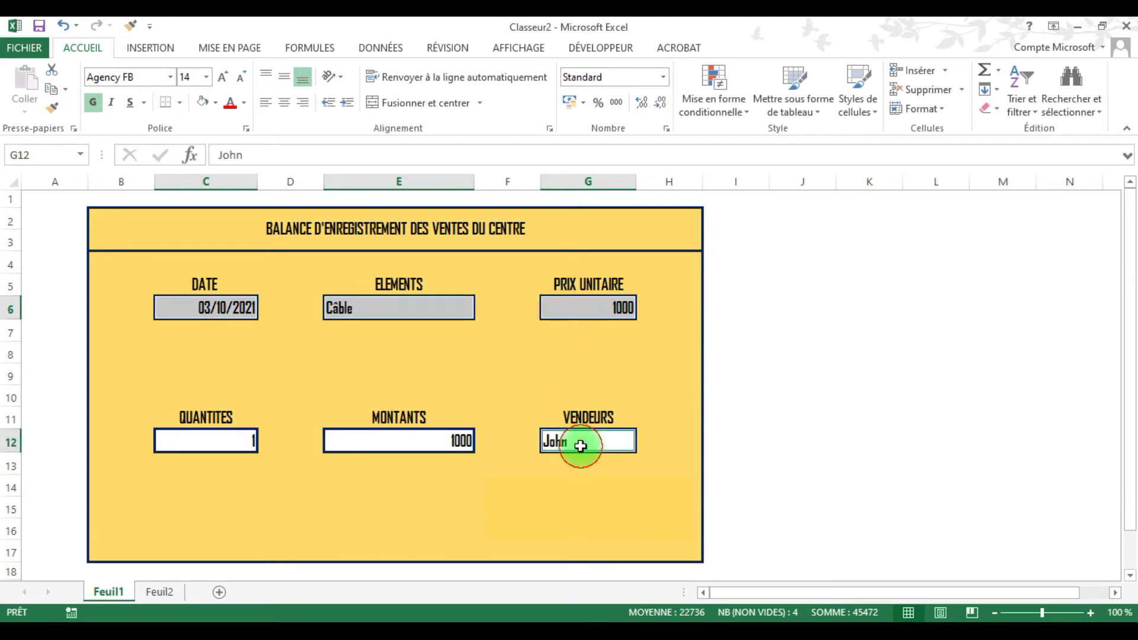
left_click(371, 442, "ctrl")
left_click(237, 439, "ctrl")
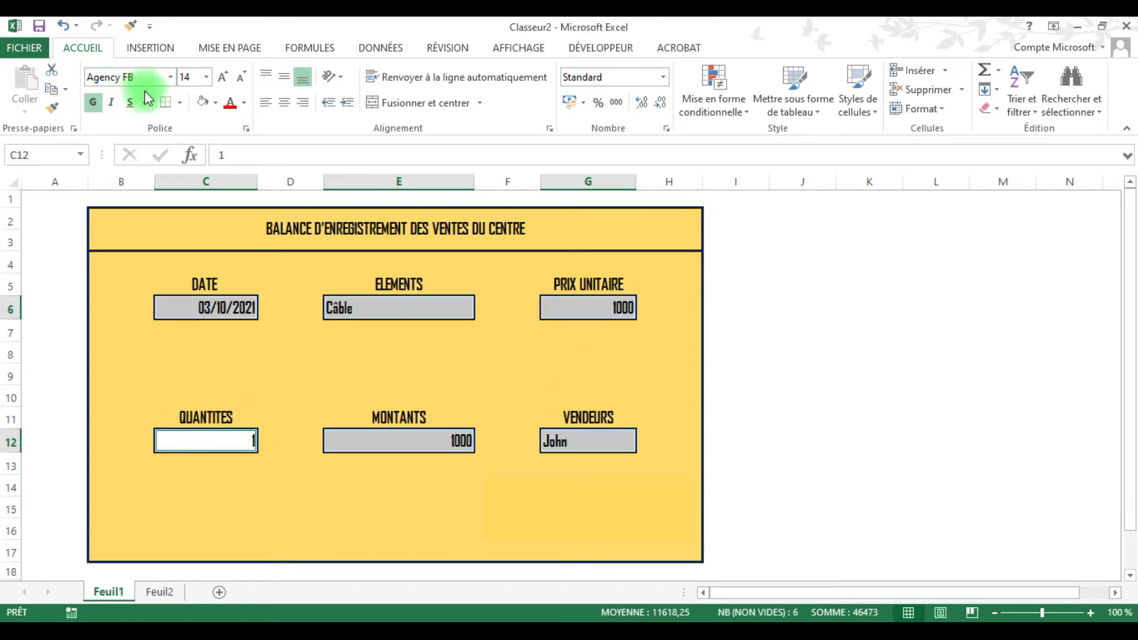
left_click(285, 103)
left_click(285, 80)
left_click(303, 485)
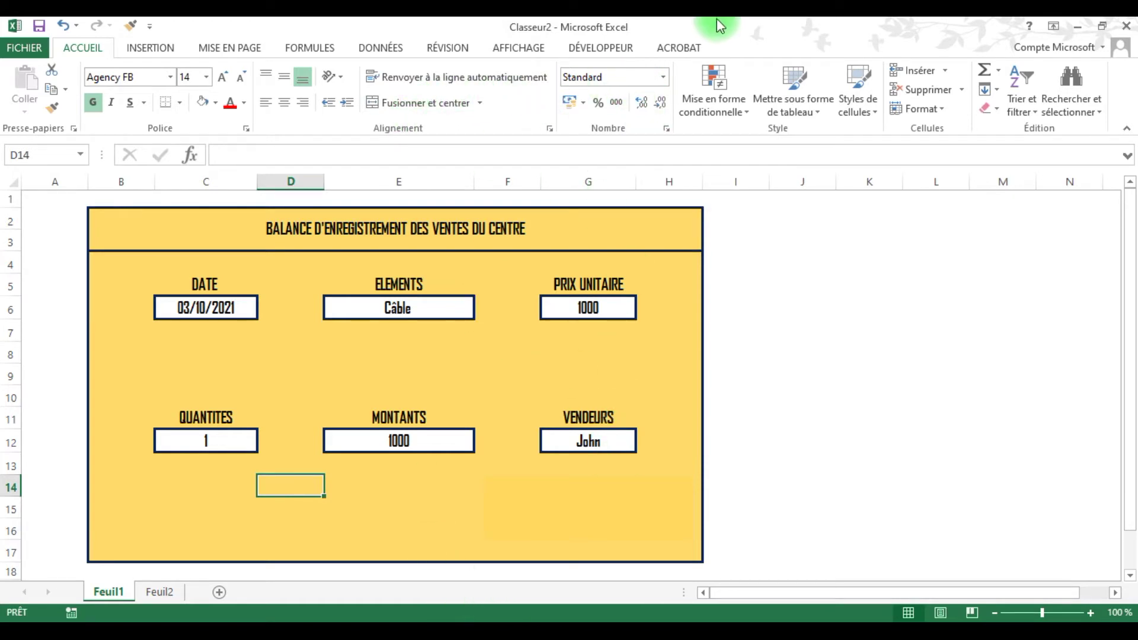
Start recording a new macro stored in this workbook, keeping the proposed name
left_click(603, 49)
left_click(112, 71)
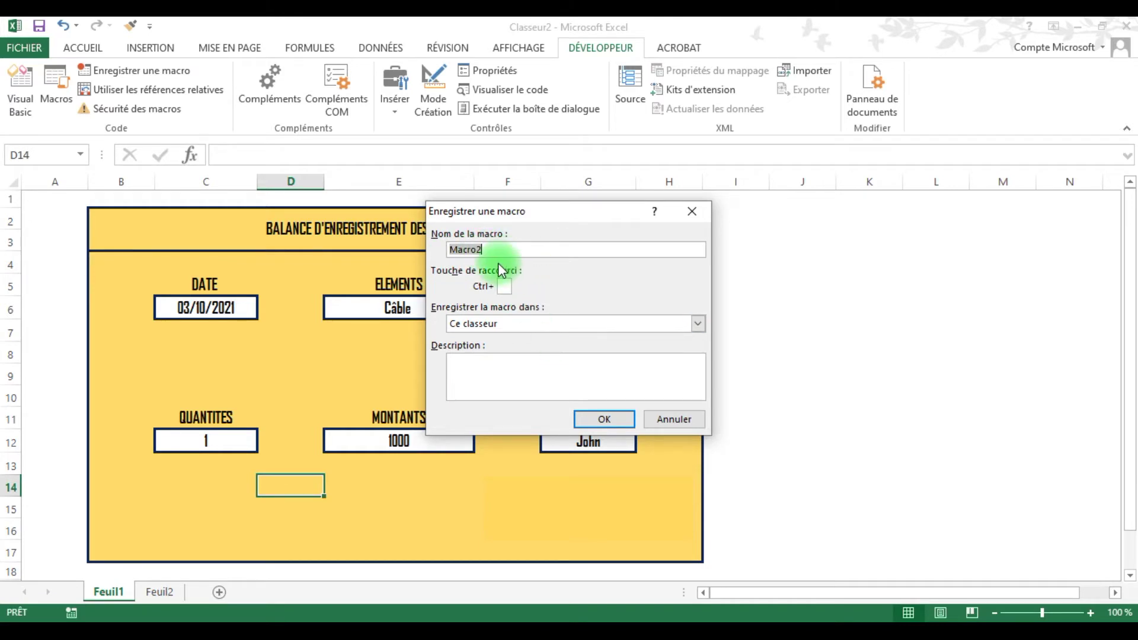
left_click(626, 419)
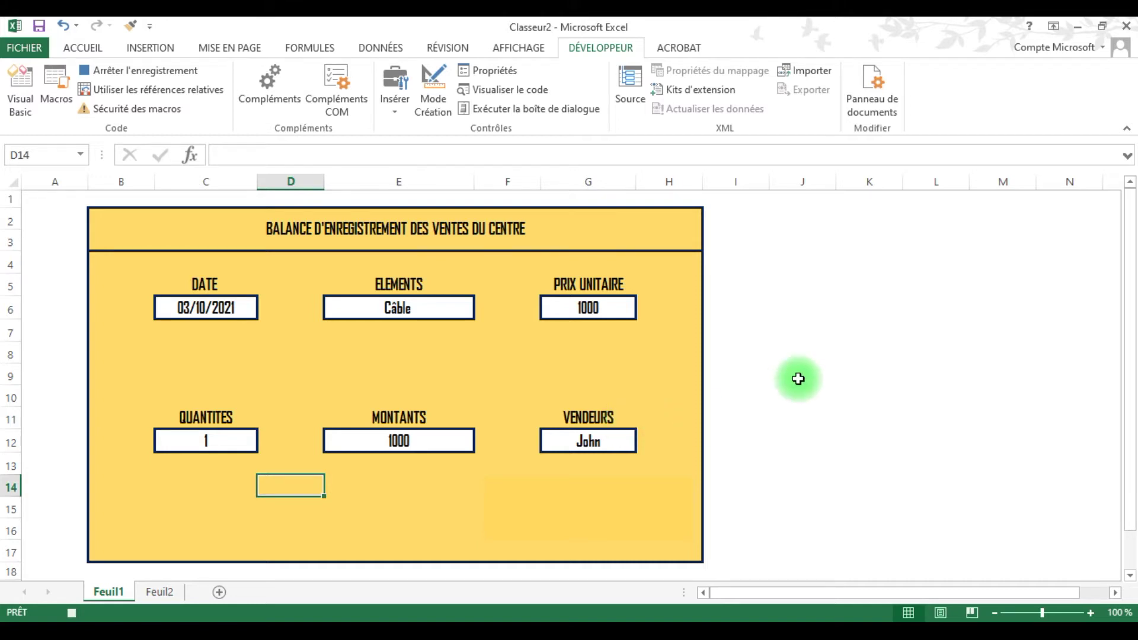
On Feuil2, insert a new row at row 2 of the sales table twice
left_click(160, 592)
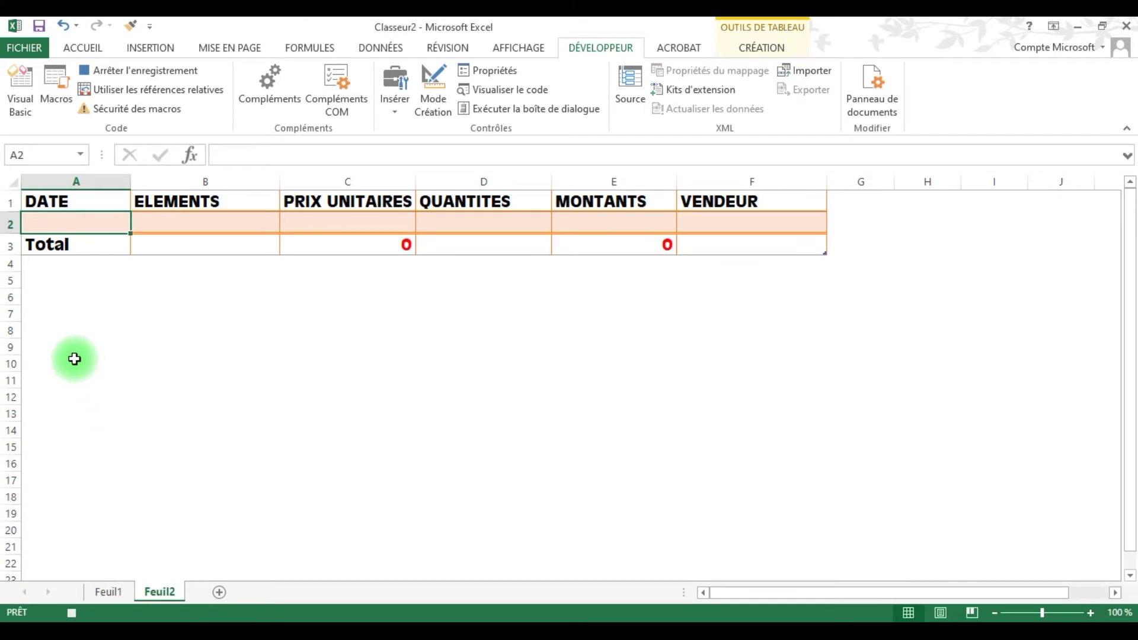
left_click(11, 224)
right_click(10, 225)
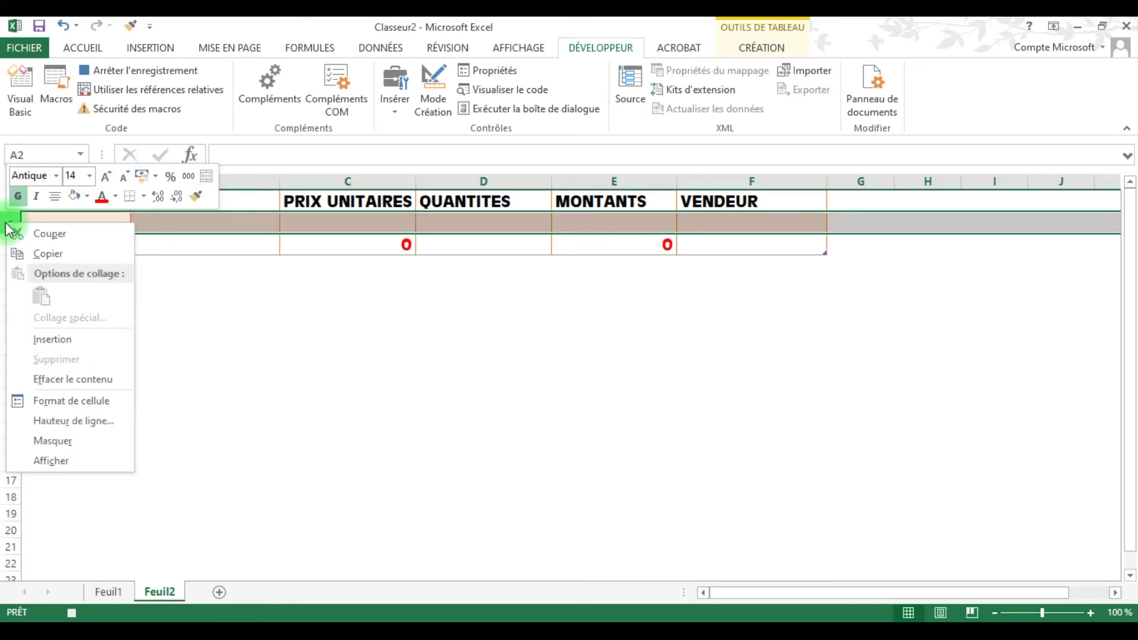
left_click(42, 338)
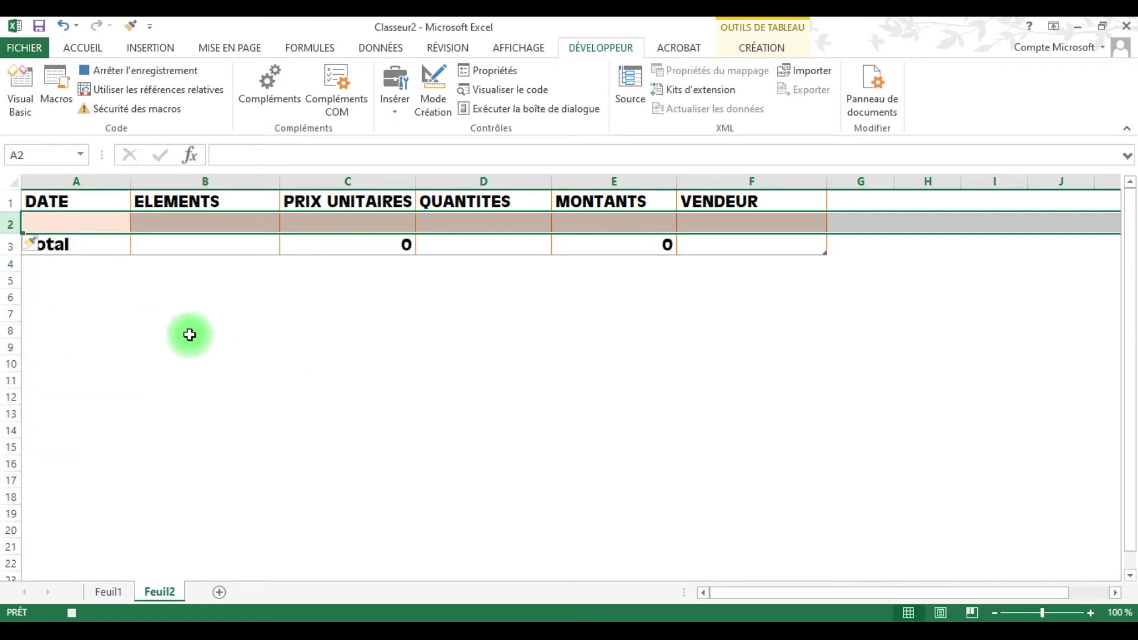
right_click(12, 226)
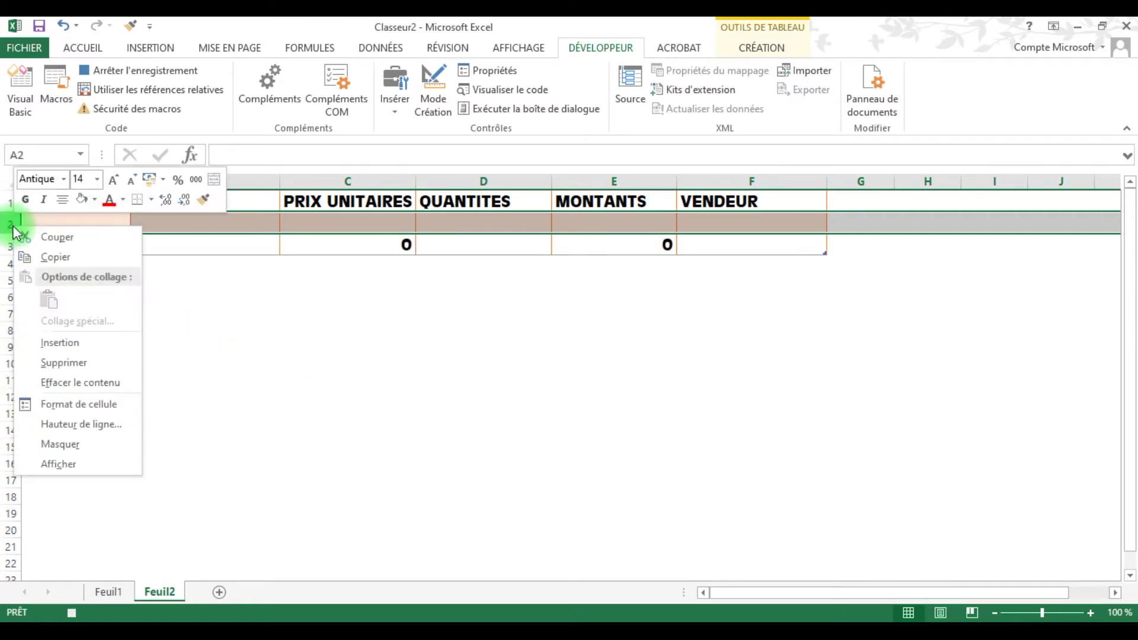
left_click(48, 347)
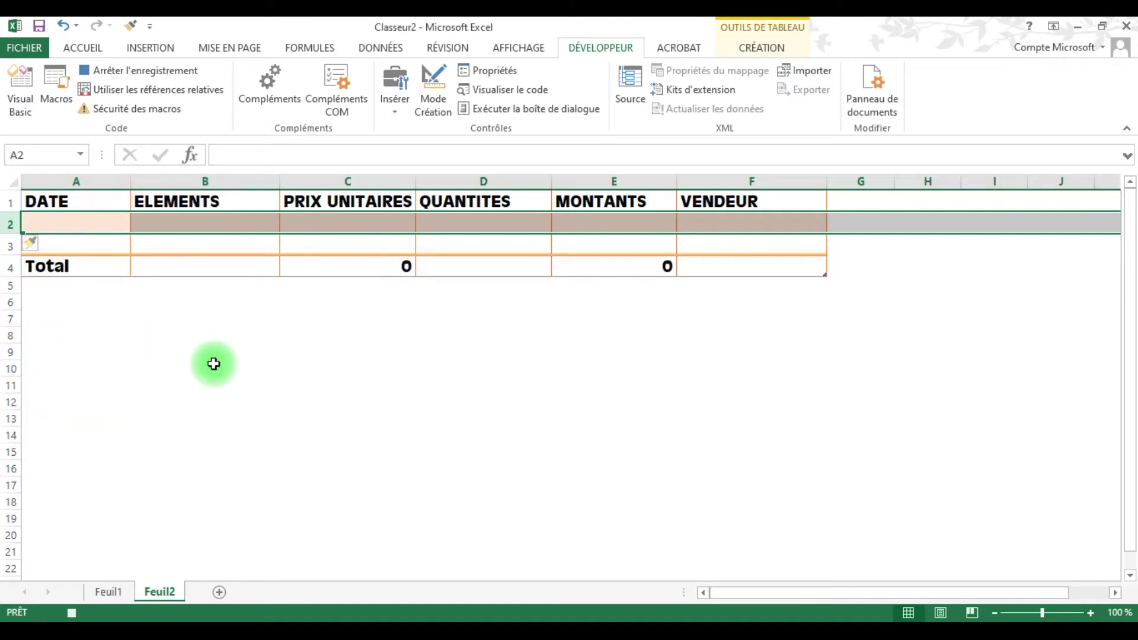
Copy the date from the Feuil1 form into cell A2 on Feuil2, and clear the form's DATE field
left_click(121, 592)
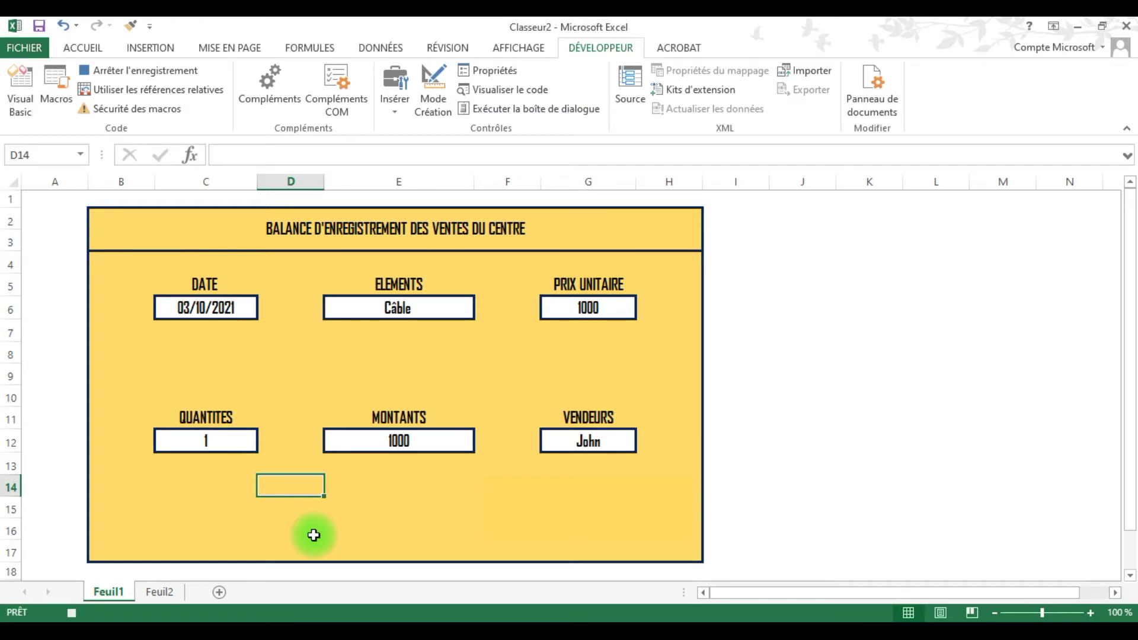
left_click(168, 589)
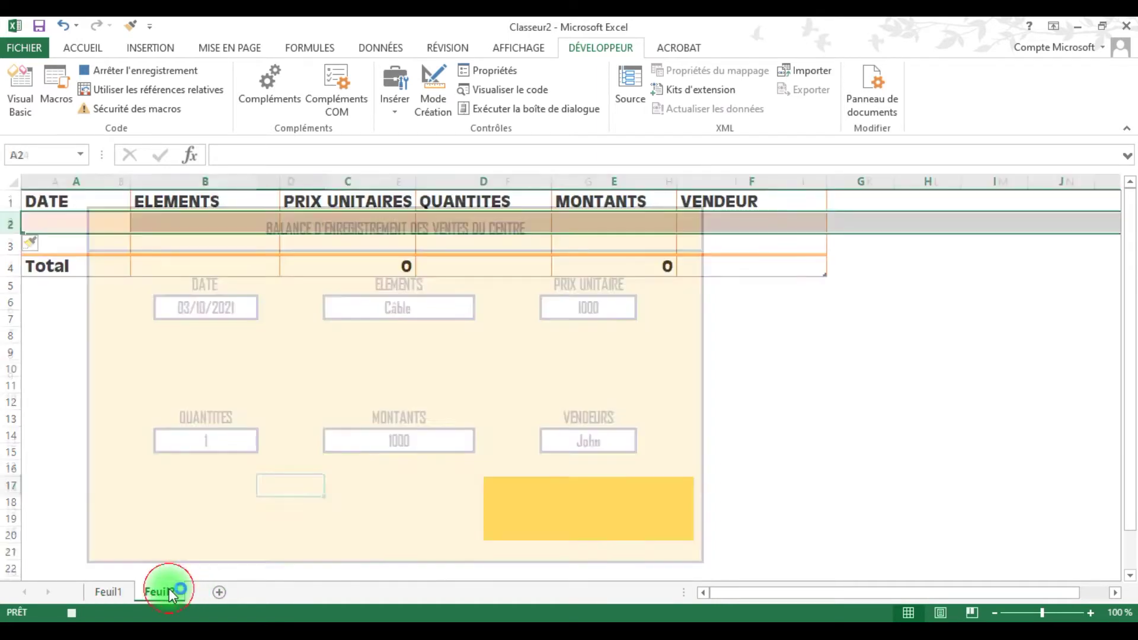
left_click(116, 597)
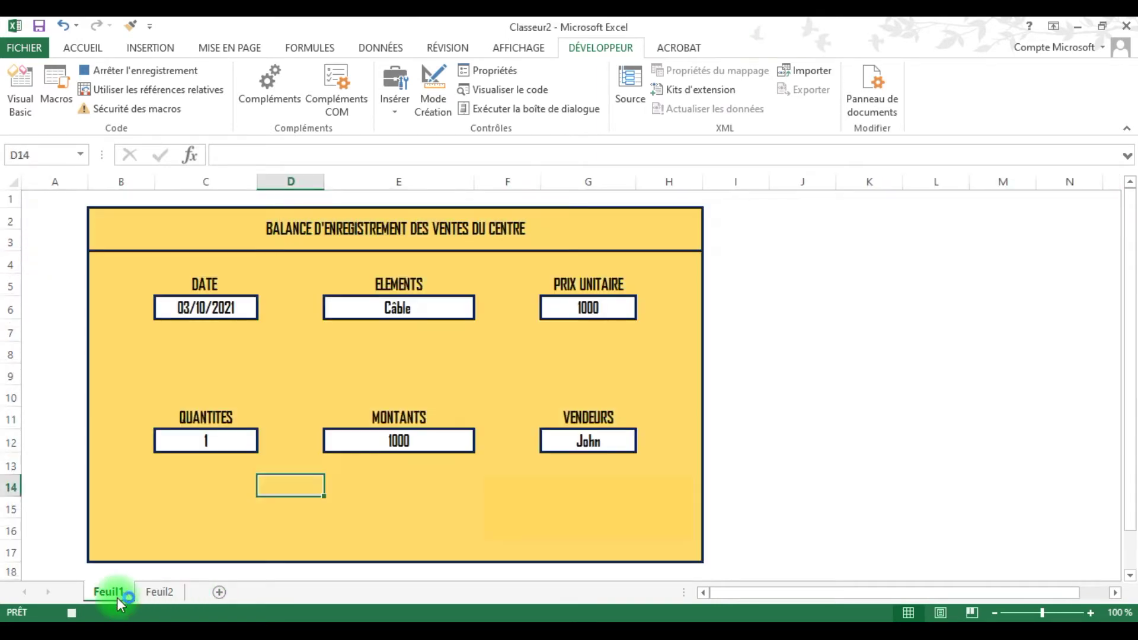
left_click(223, 314)
key("ctrl+c")
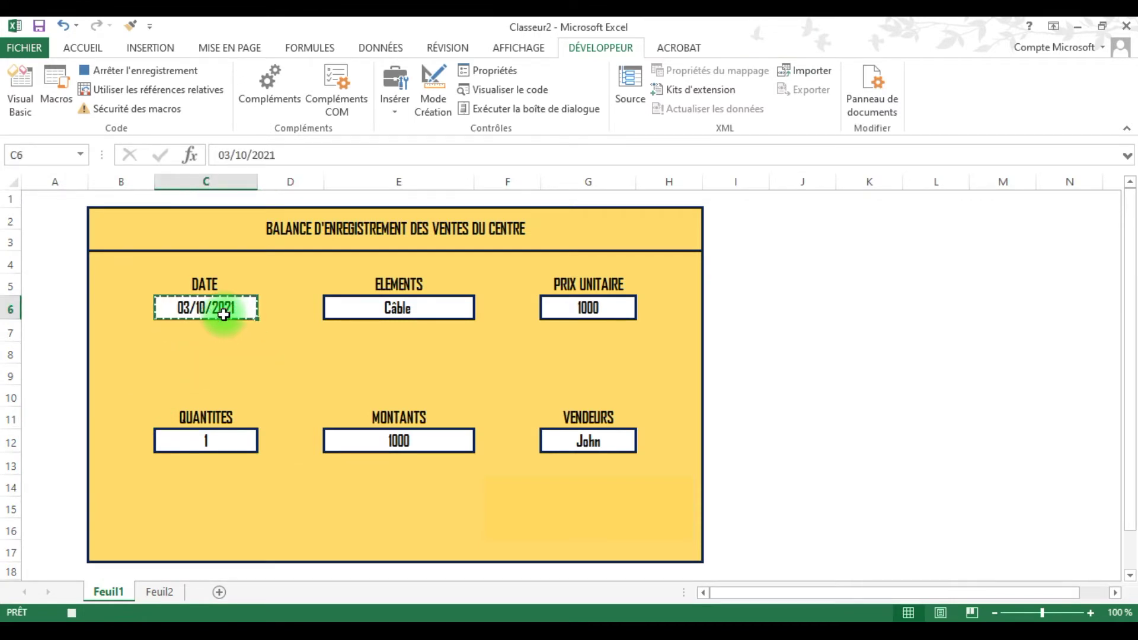
left_click(162, 591)
left_click(82, 225)
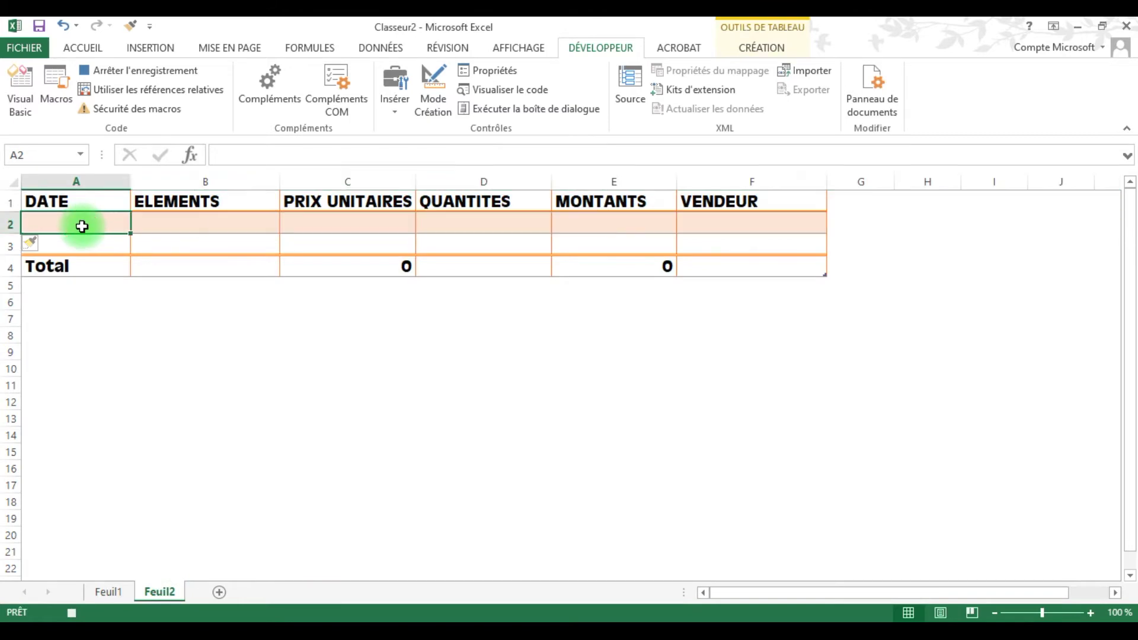
key("ctrl+v")
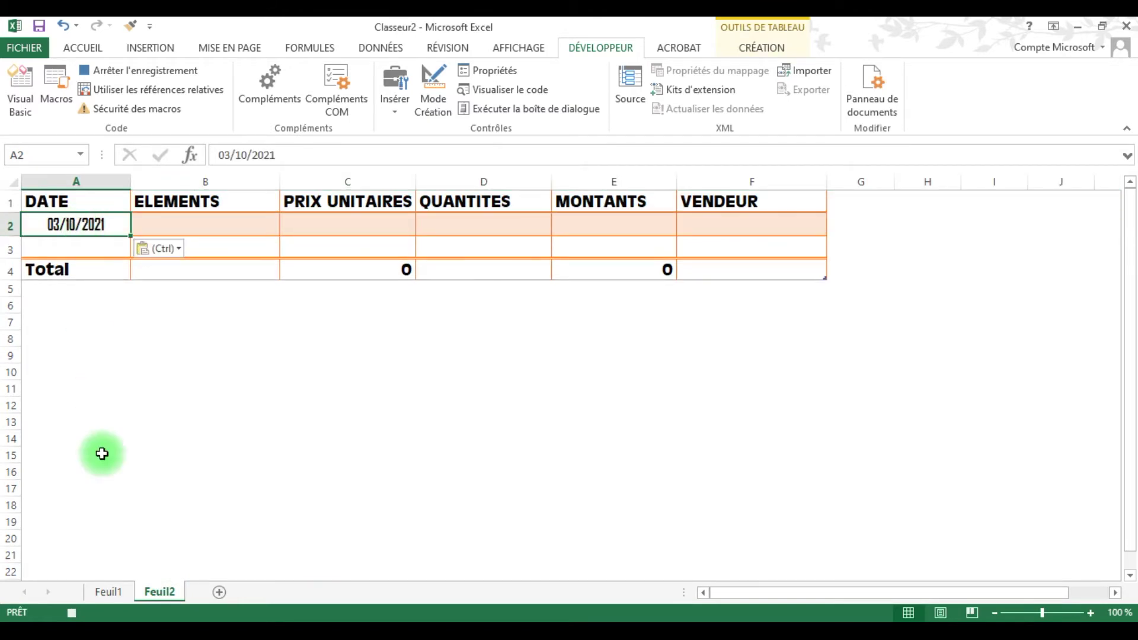
left_click(108, 592)
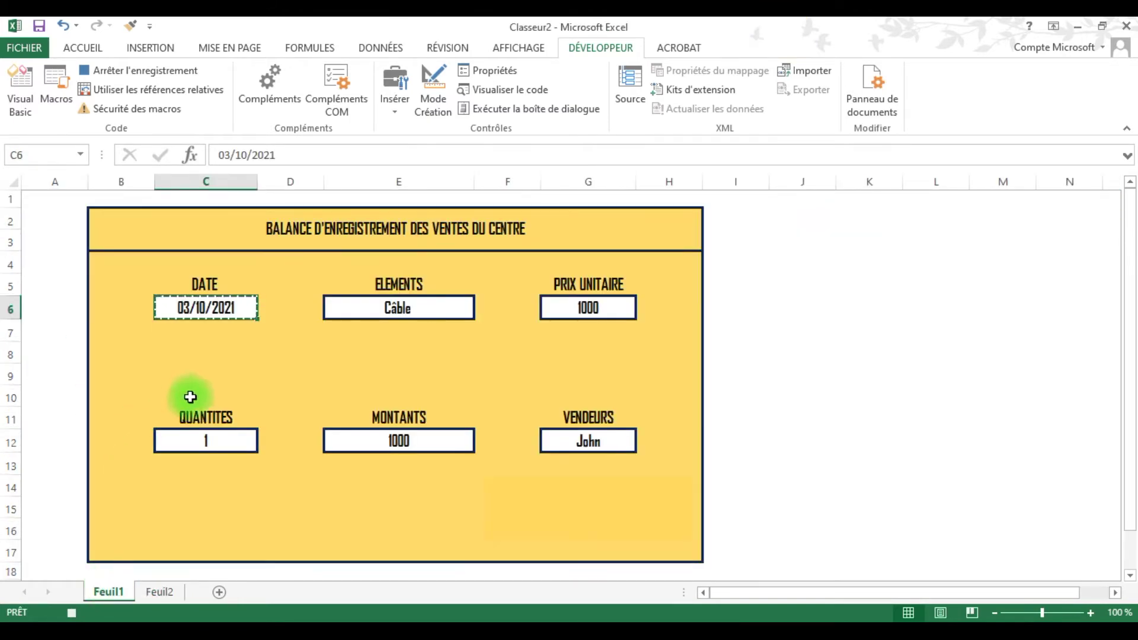
key("BackSpace")
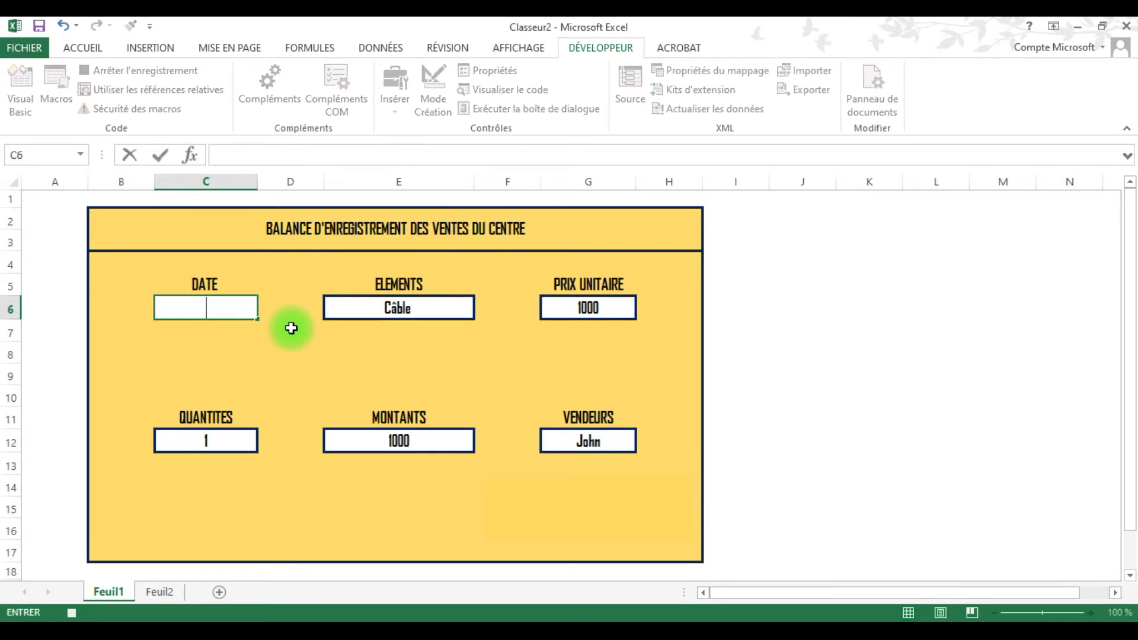
Copy the form's ELEMENTS entry into cell B2 on Feuil2, pasting only values and number formatting
left_click(385, 307)
key("ctrl+c")
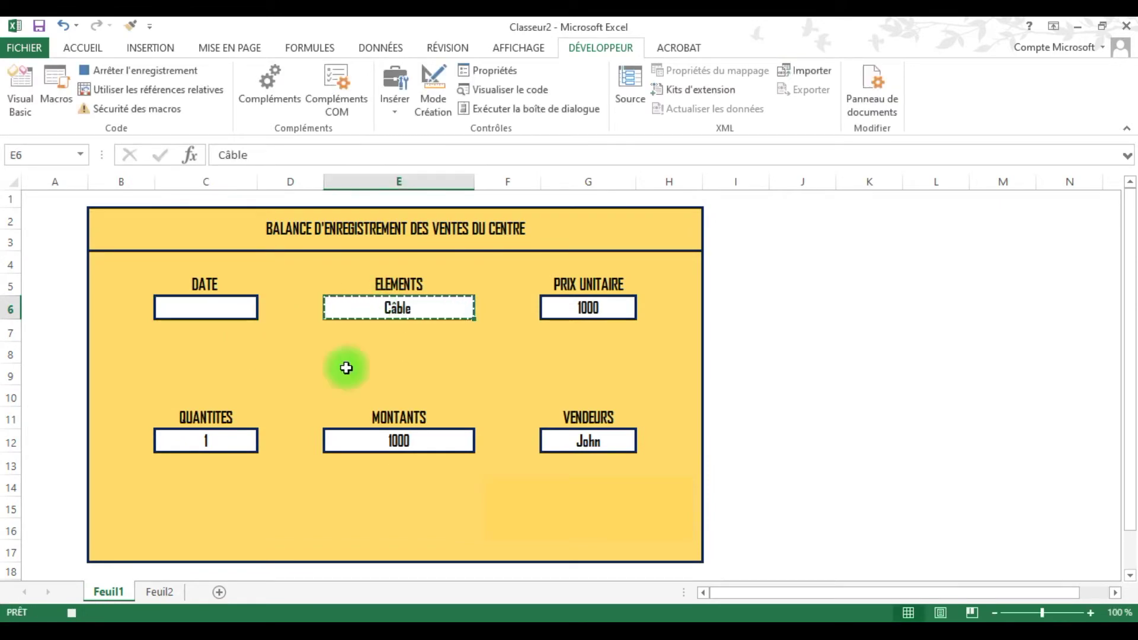
left_click(157, 591)
left_click(219, 222)
key("ctrl+v")
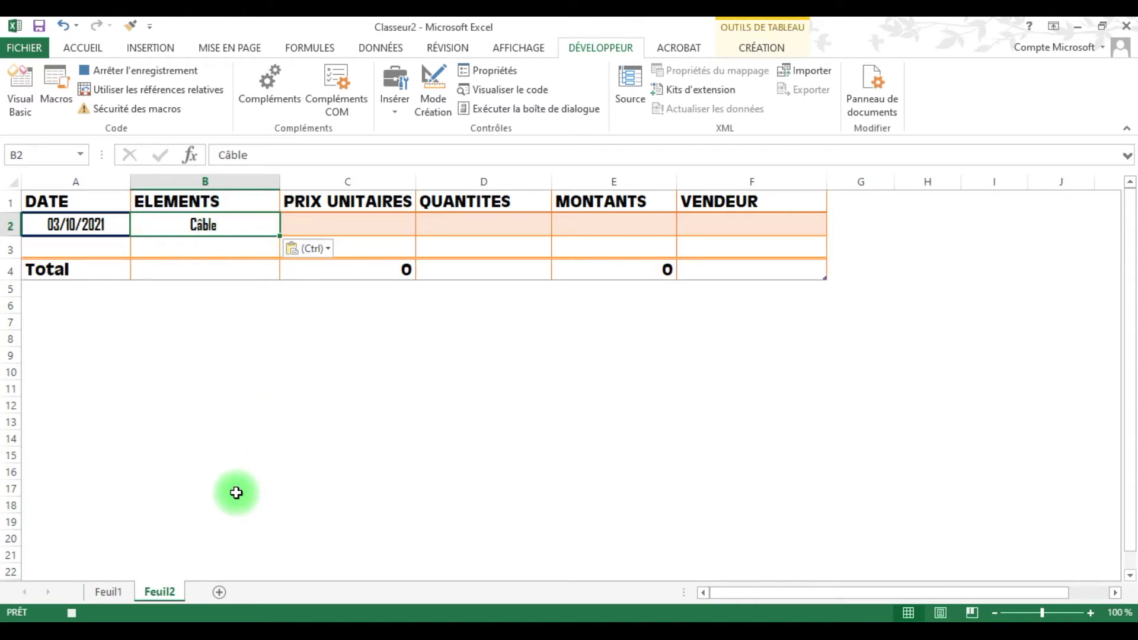
key("ctrl")
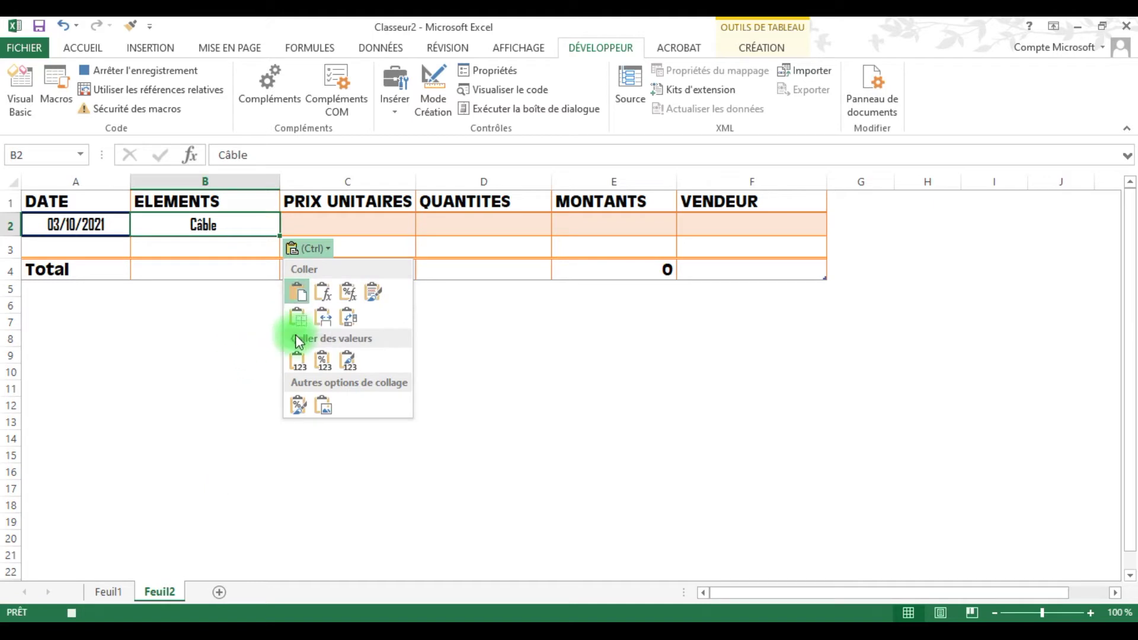
left_click(321, 360)
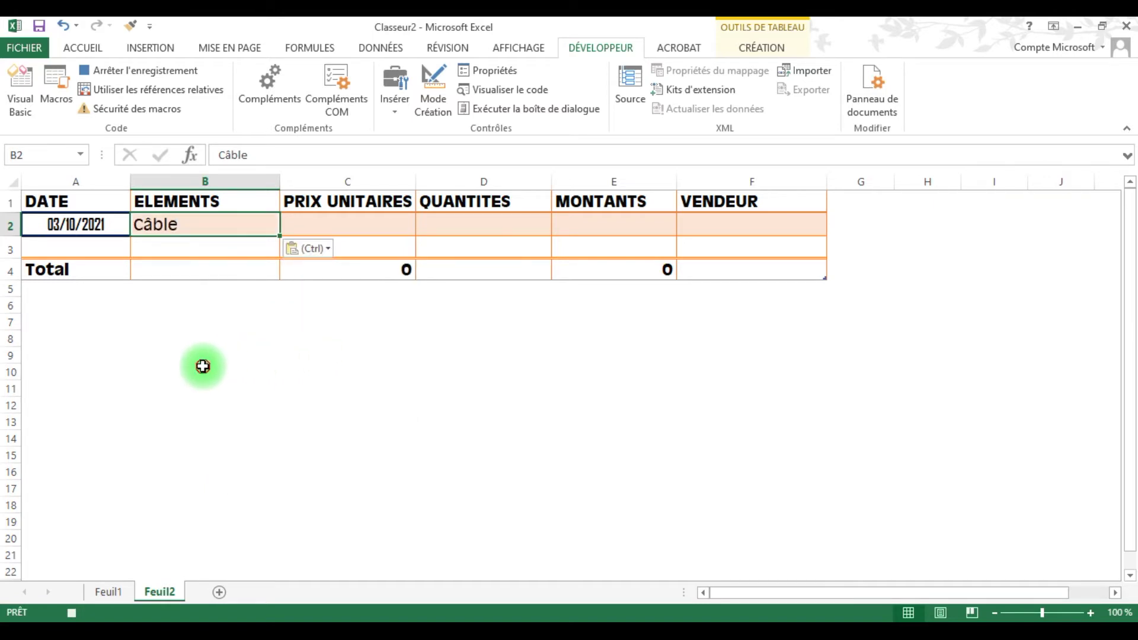
left_click(199, 366)
Try to clear the pasted date from cell A2 on Feuil2
left_click(121, 229)
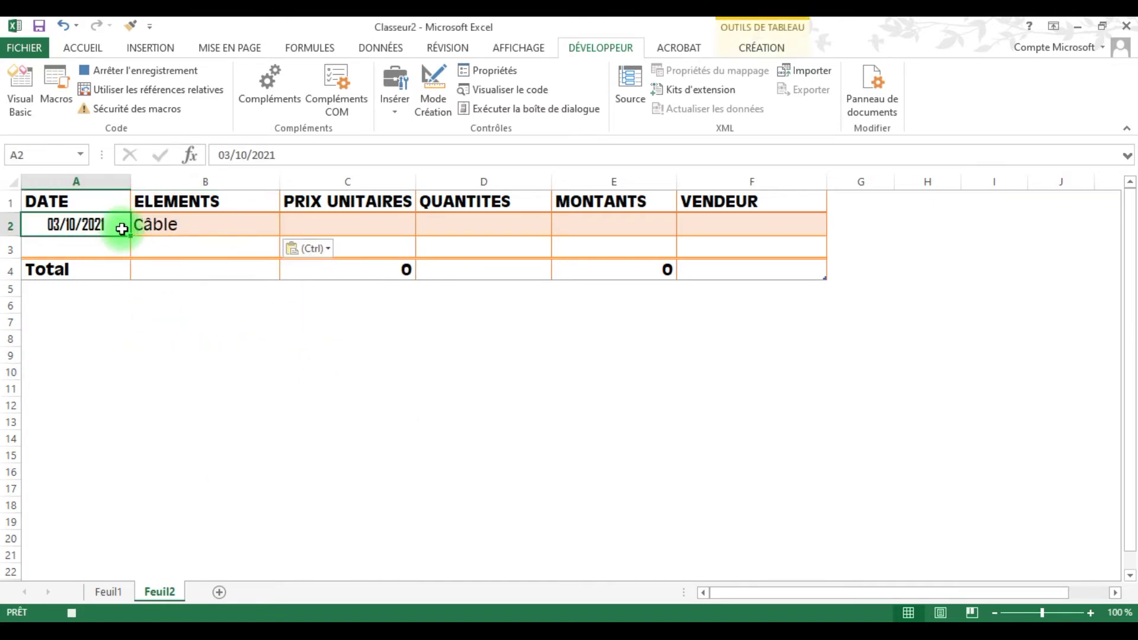
key("BackSpace")
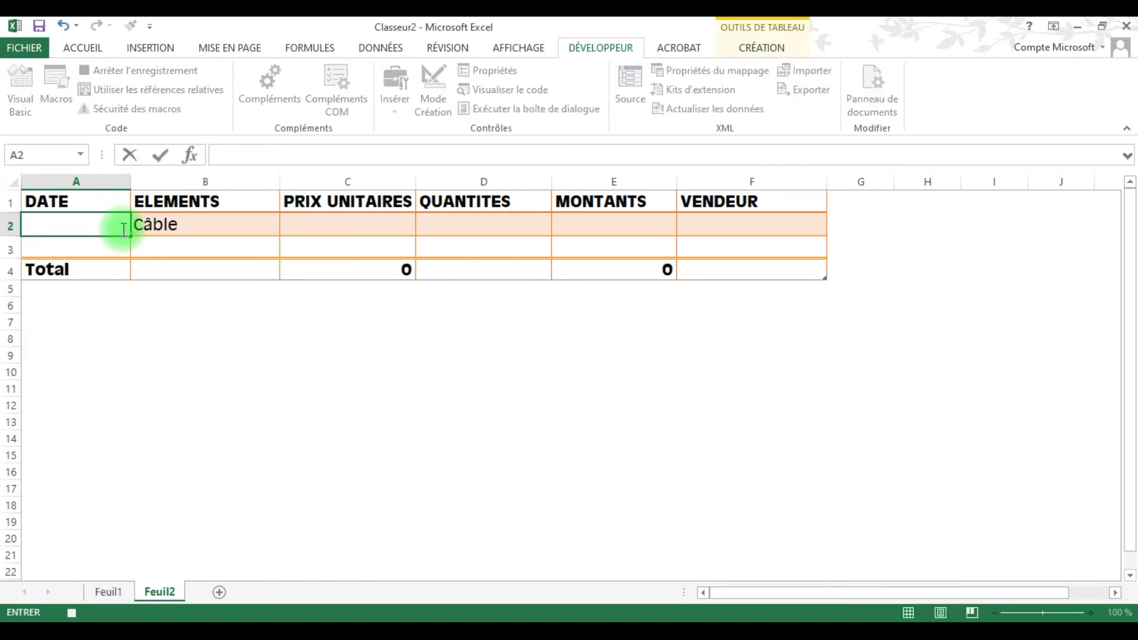
key("ctrl+z")
key("BackSpace")
key("ctrl+z")
left_click(278, 504)
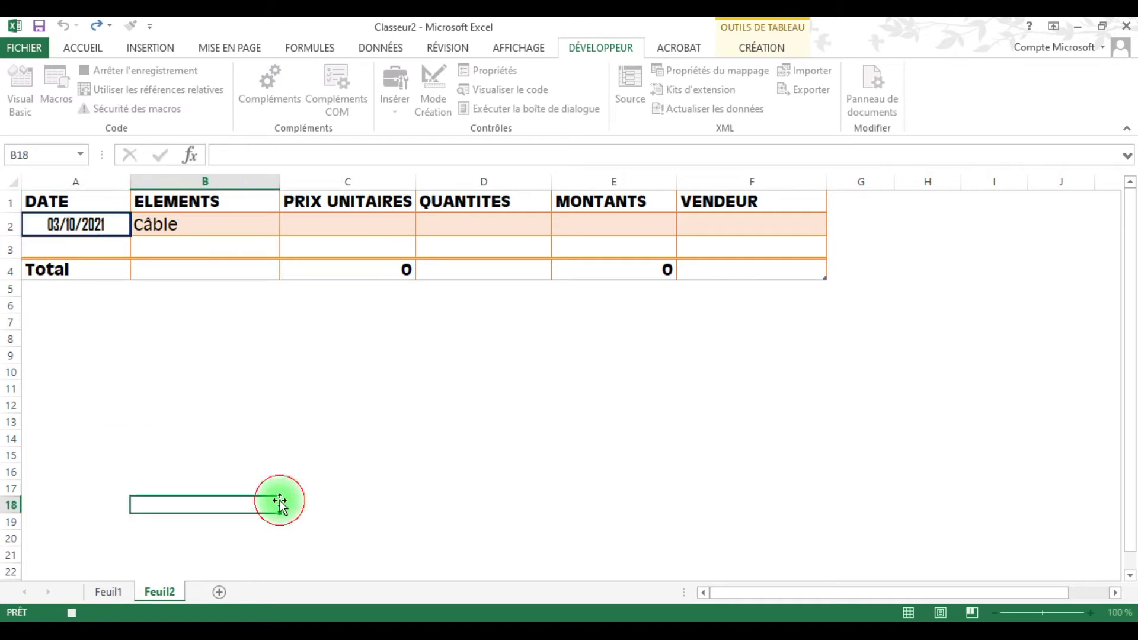
Clear the ELEMENTS field in the Feuil1 form
left_click(113, 593)
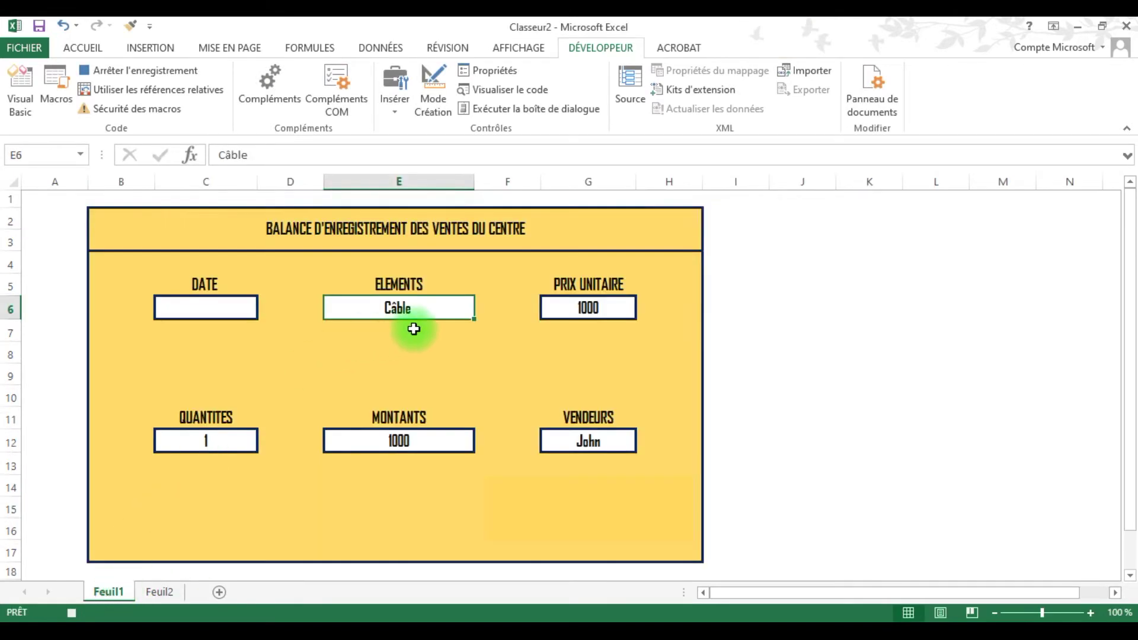
left_click(422, 309)
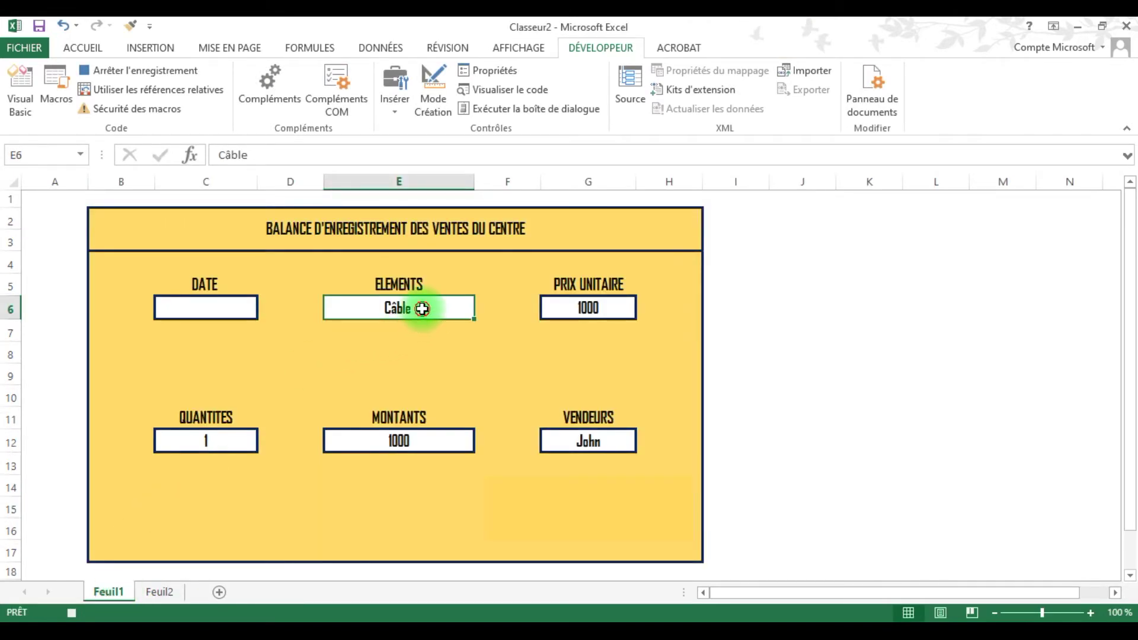
key("Down")
key("Down")
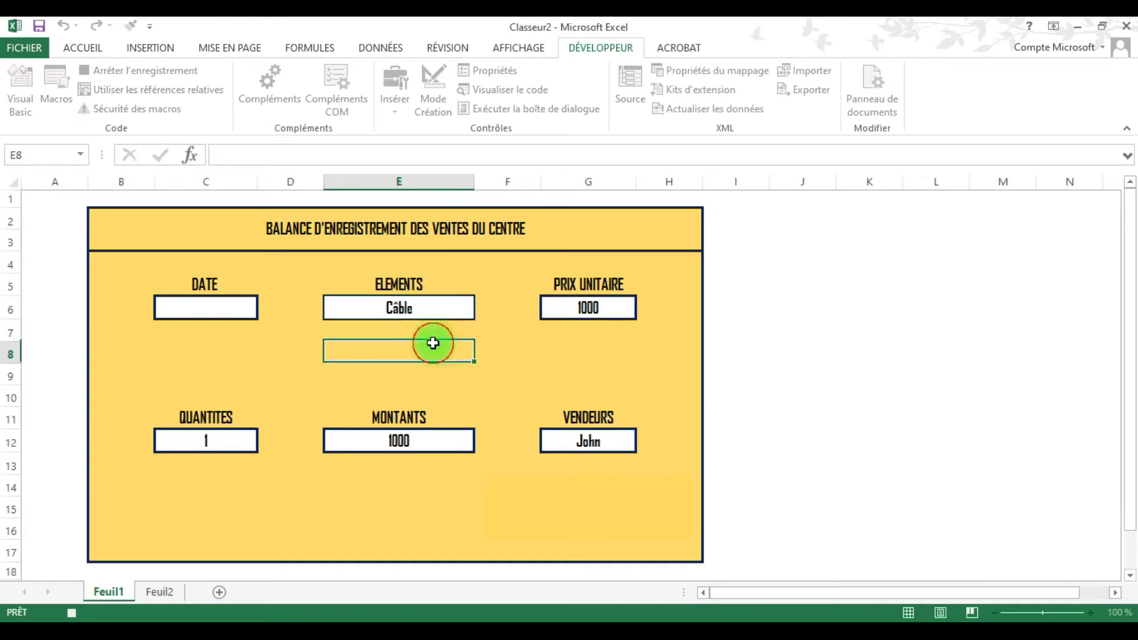
left_click(436, 310)
key("Delete")
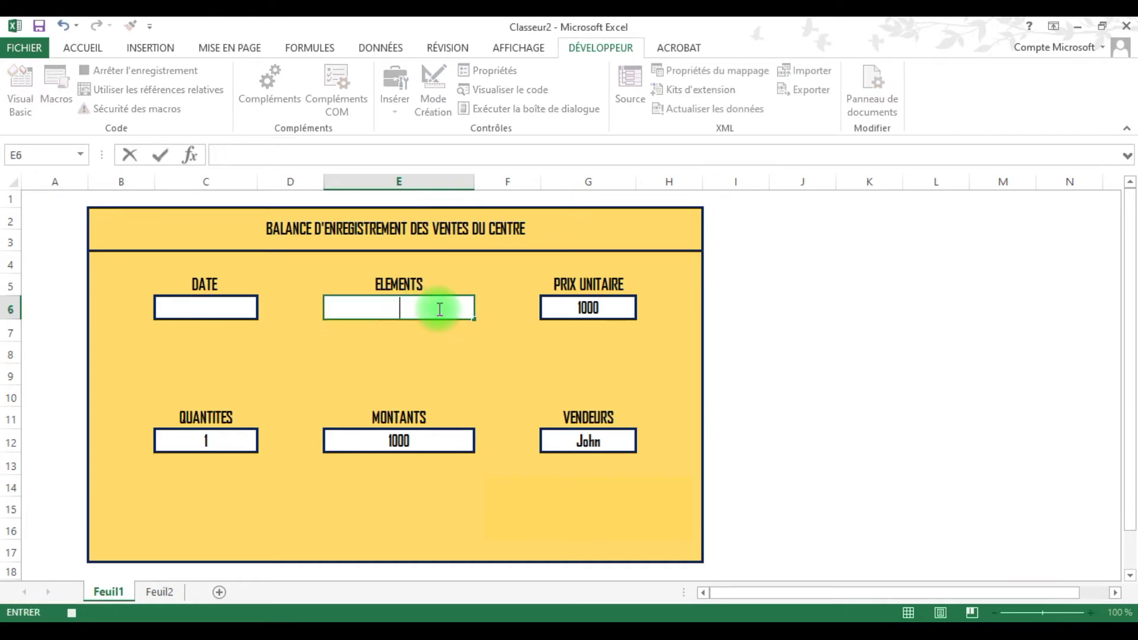
Copy the form's PRIX UNITAIRE entry into cell C2 on Feuil2 as values only, and clear the form's PRIX UNITAIRE field
left_click(570, 306)
key("ctrl+c")
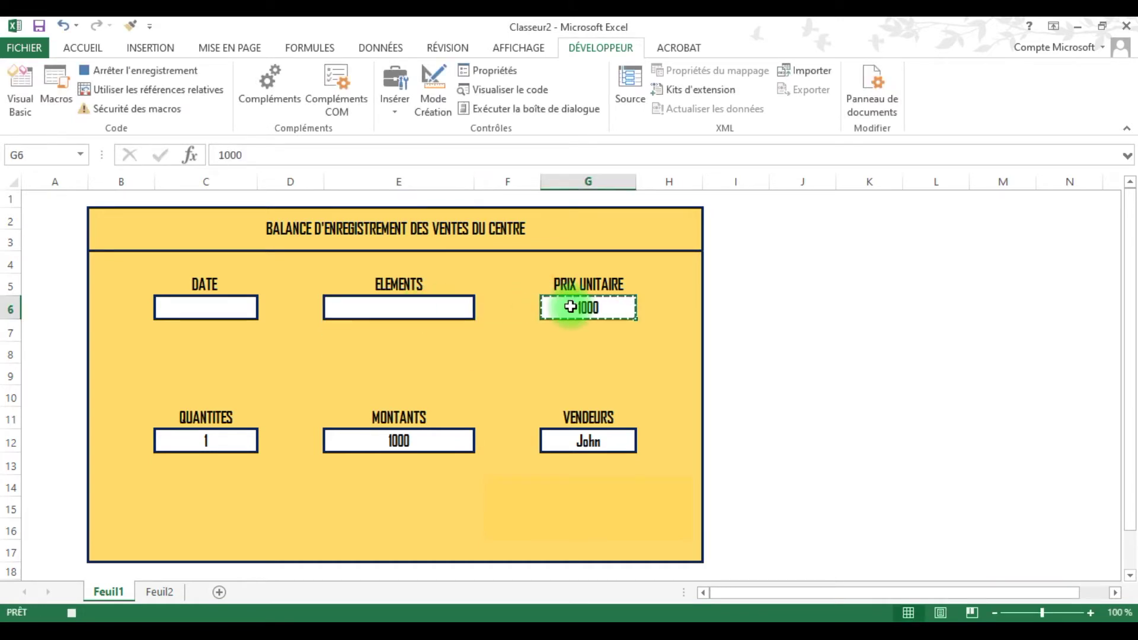
left_click(167, 593)
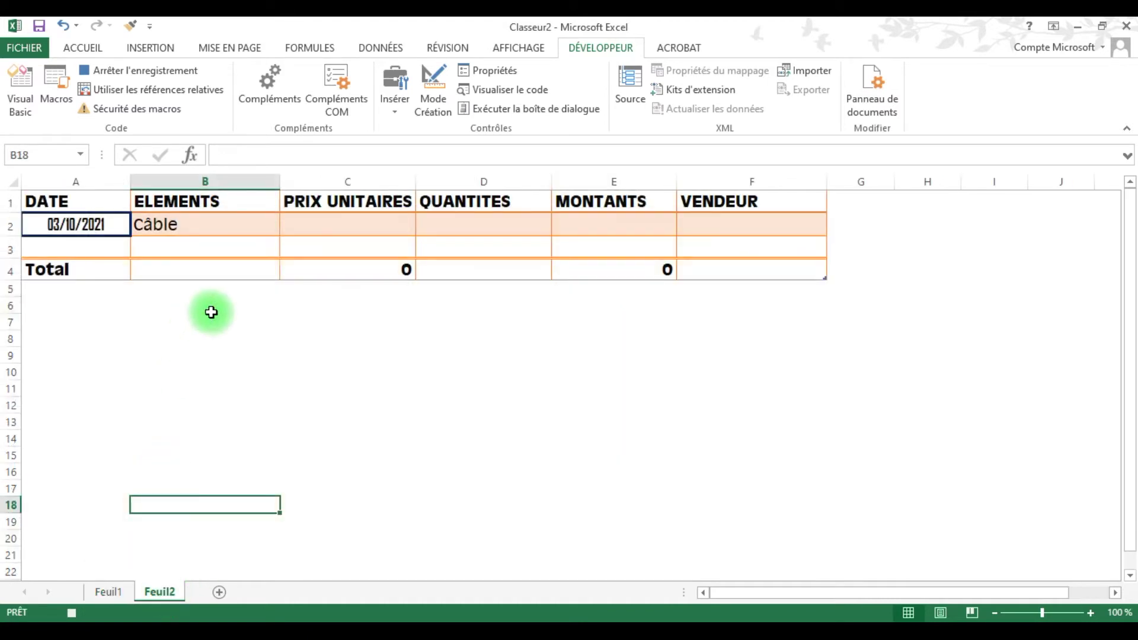
right_click(298, 222)
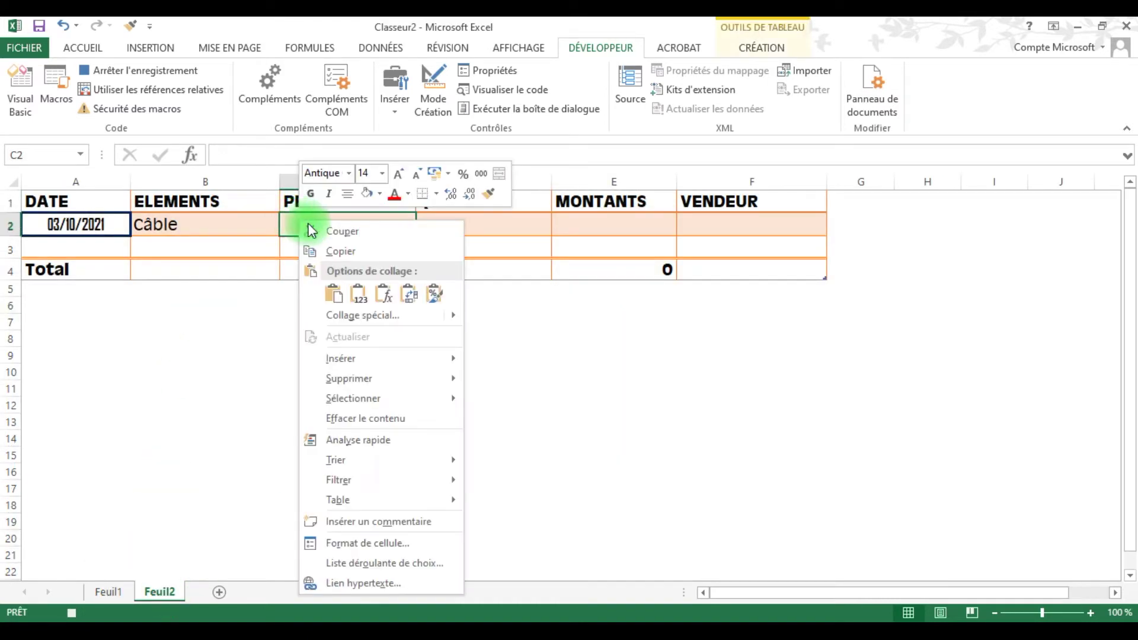
left_click(359, 294)
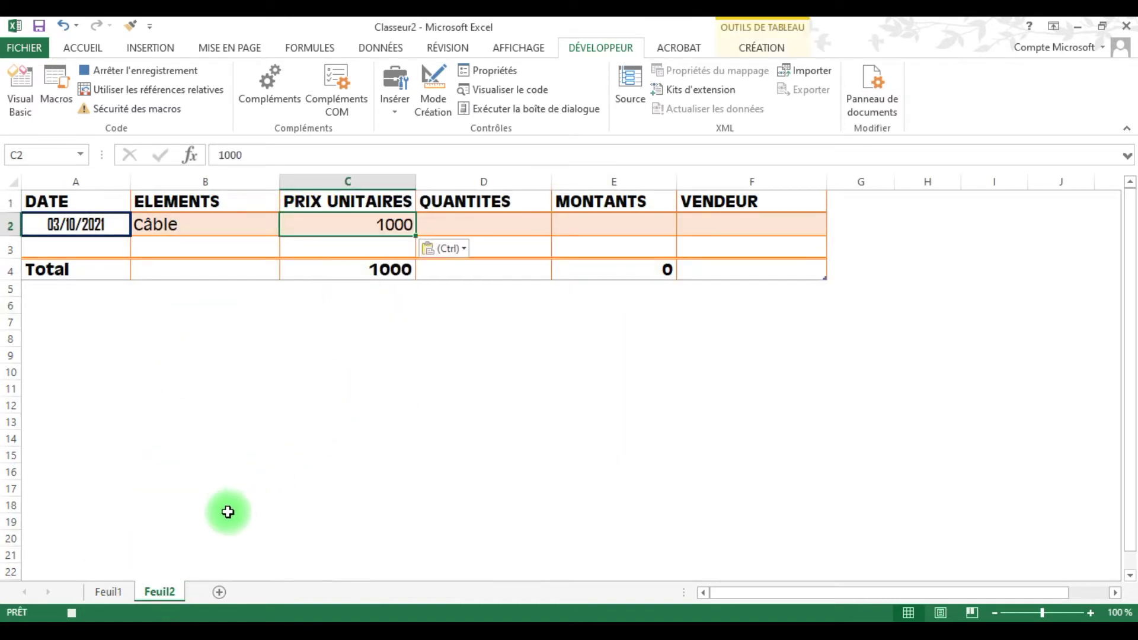
left_click(107, 599)
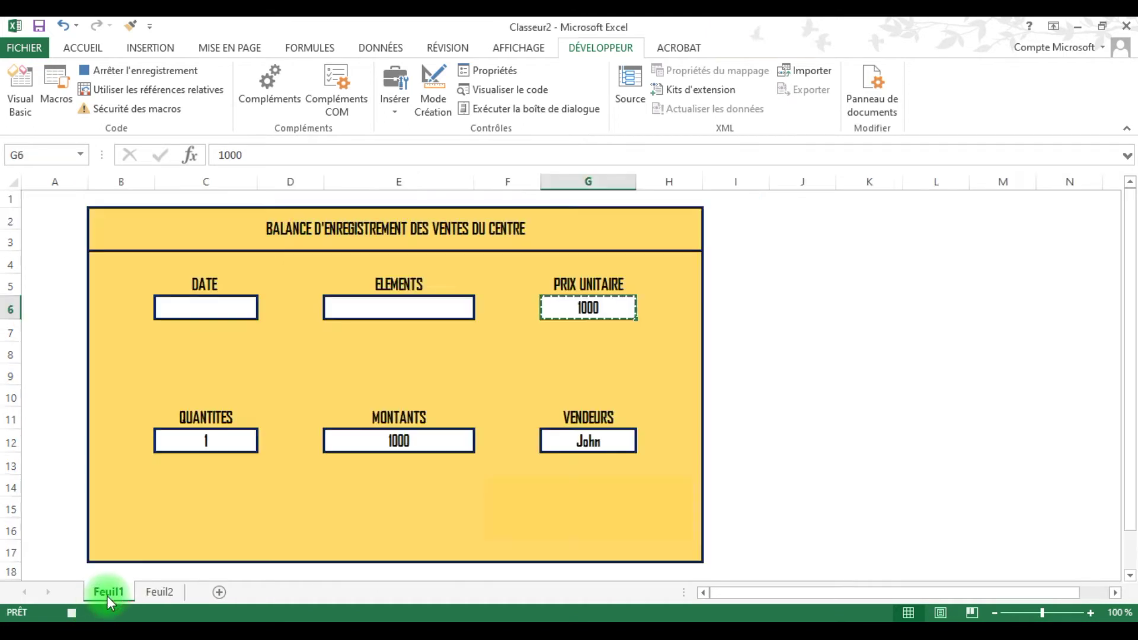
Copy the form's QUANTITES entry into cell D2 on Feuil2, keeping only values and number formatting, and clear the form's QUANTITES field
left_click(208, 439)
key("ctrl+c")
left_click(160, 592)
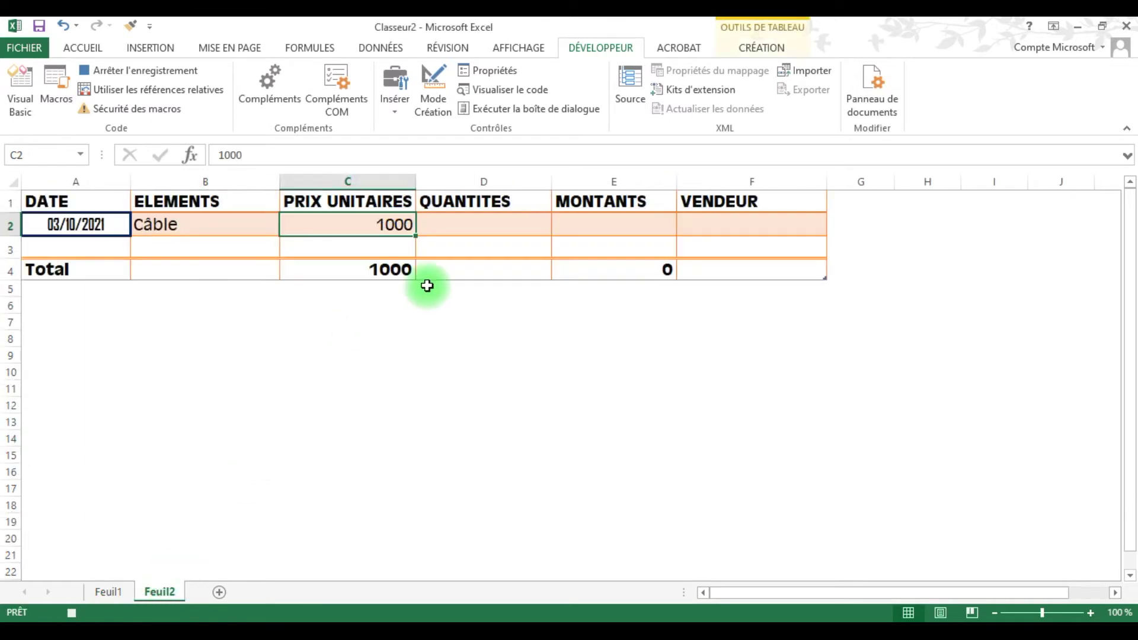
left_click(488, 227)
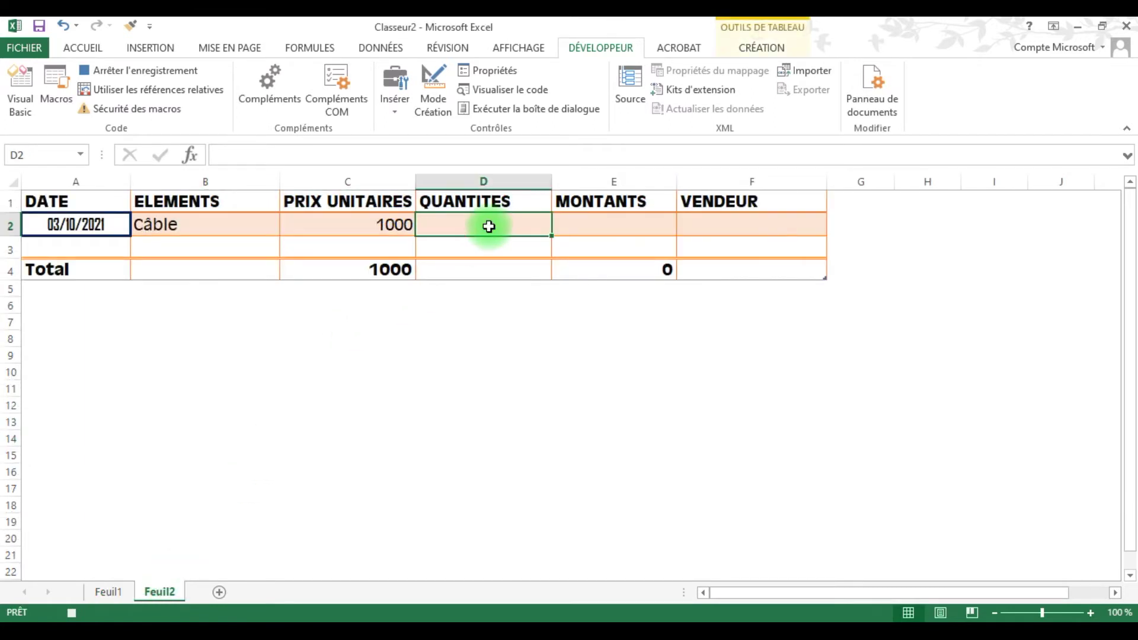
key("ctrl+v")
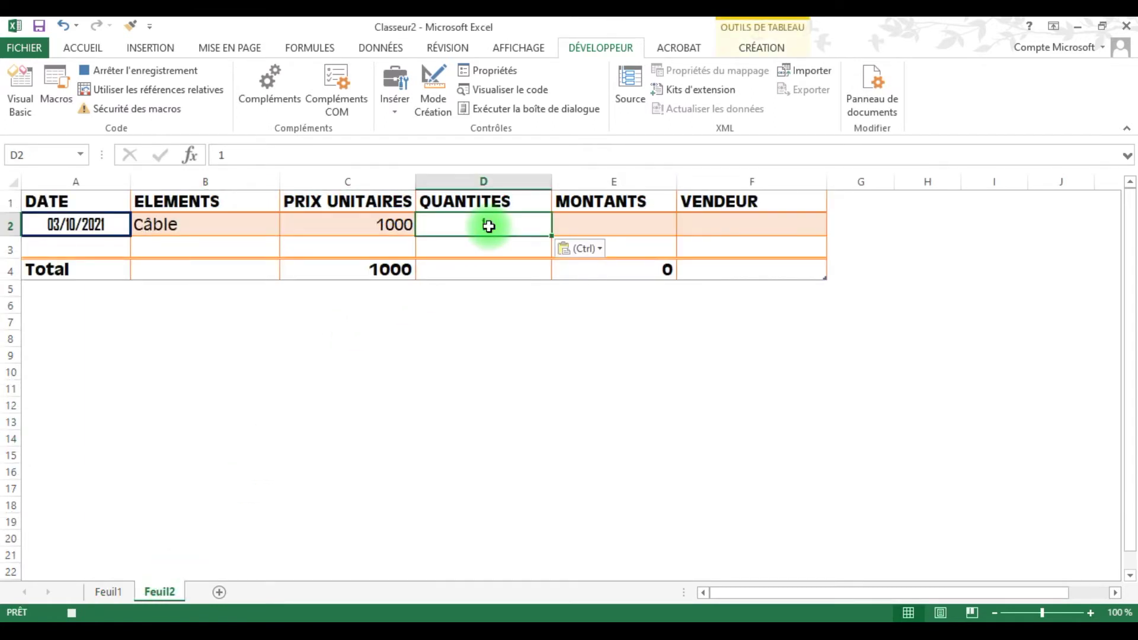
left_click(570, 248)
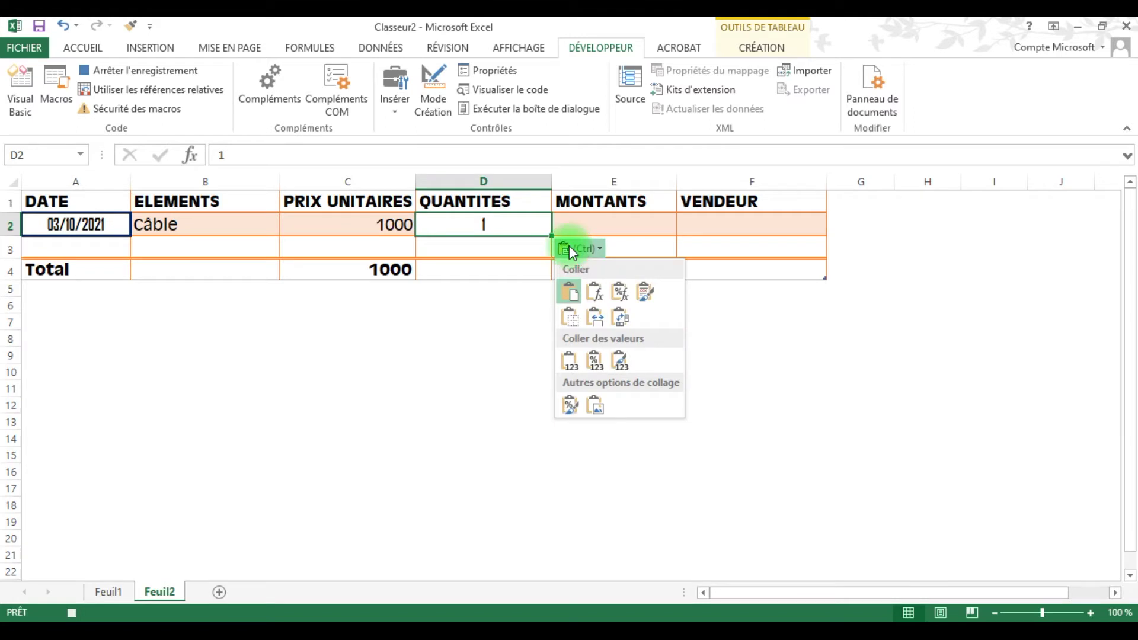
left_click(595, 361)
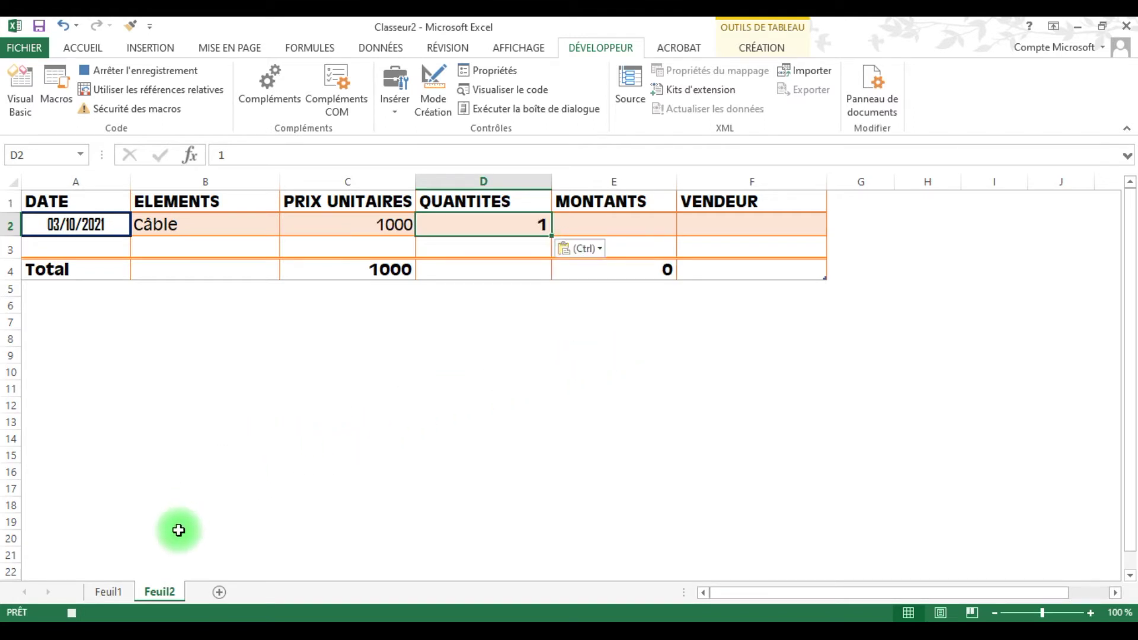
left_click(108, 591)
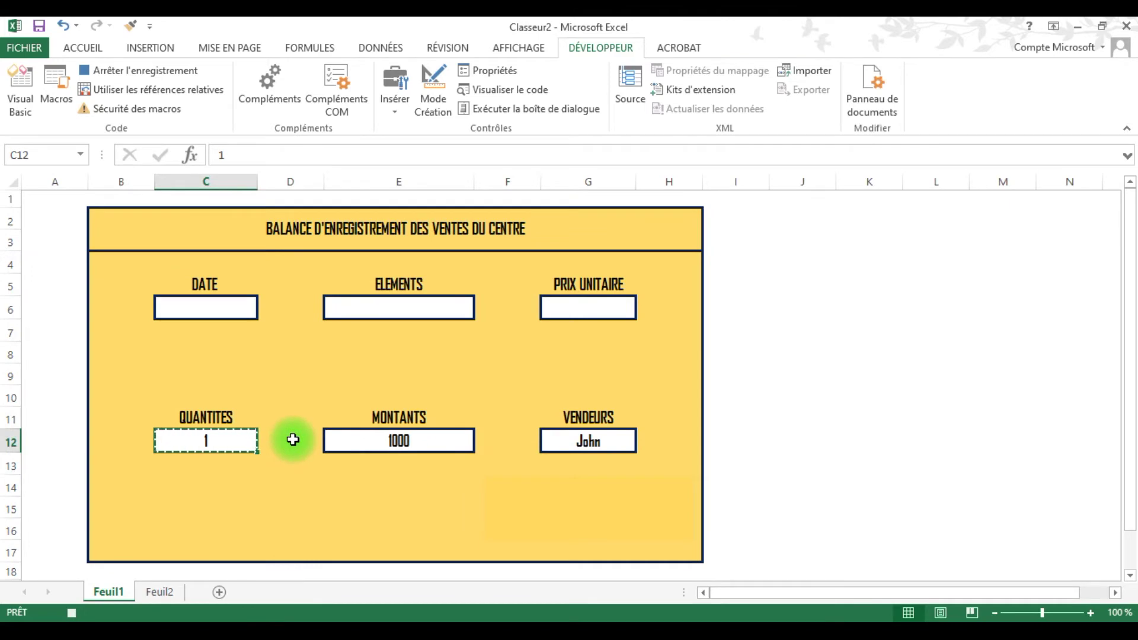
key("Delete")
Copy the form's MONTANTS entry into cell E2 on Feuil2 as values only, and clear the form's MONTANTS field
left_click(345, 440)
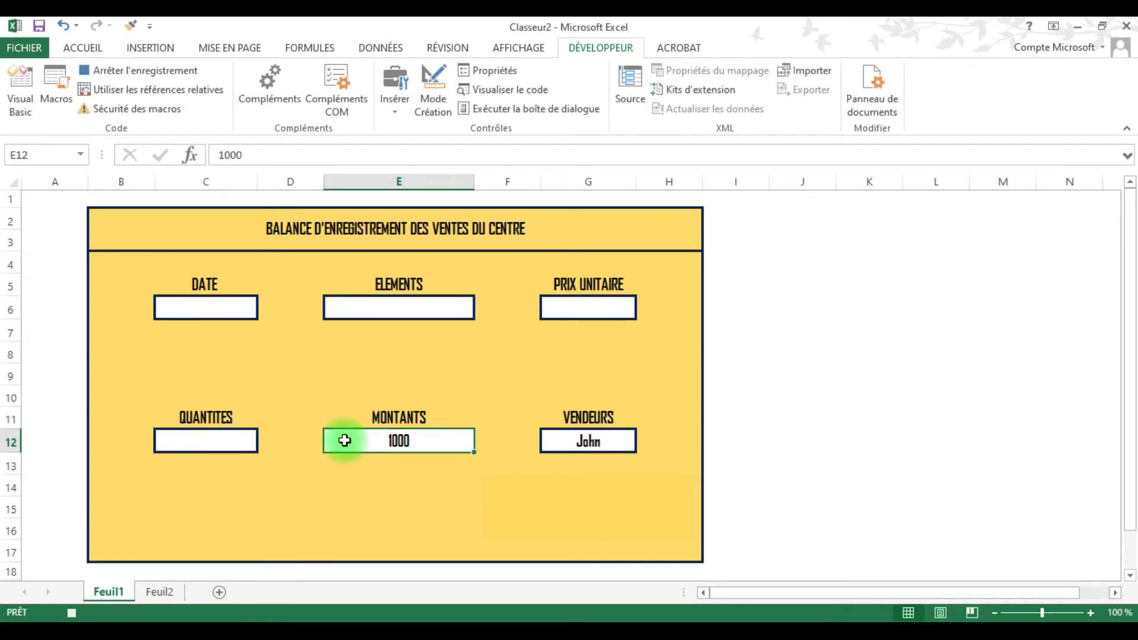
key("ctrl+c")
left_click(157, 592)
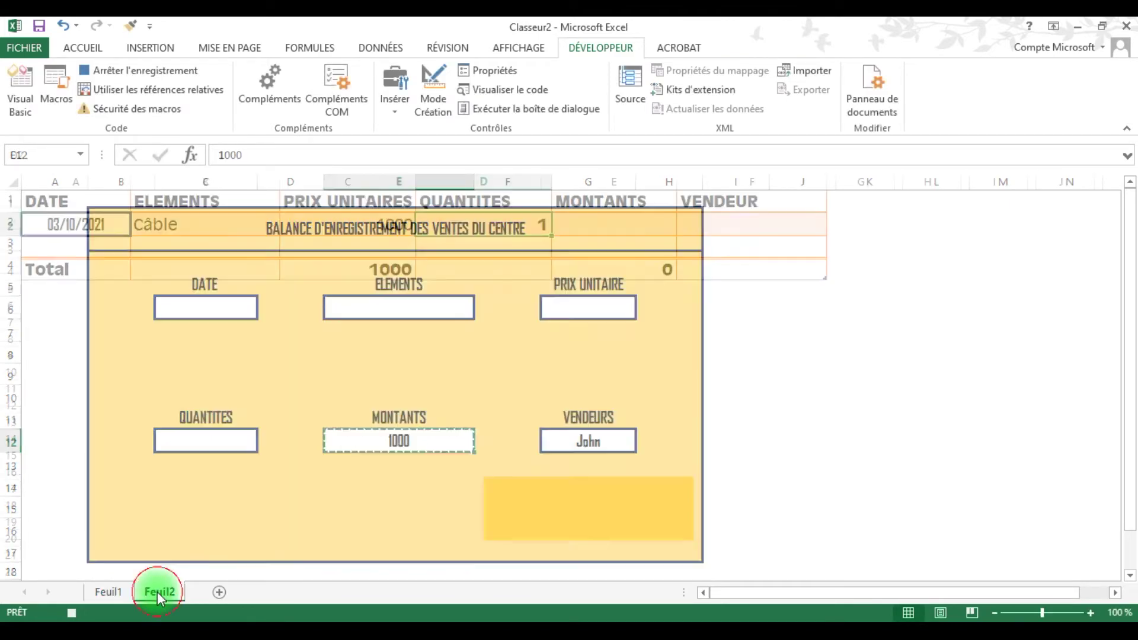
left_click(611, 234)
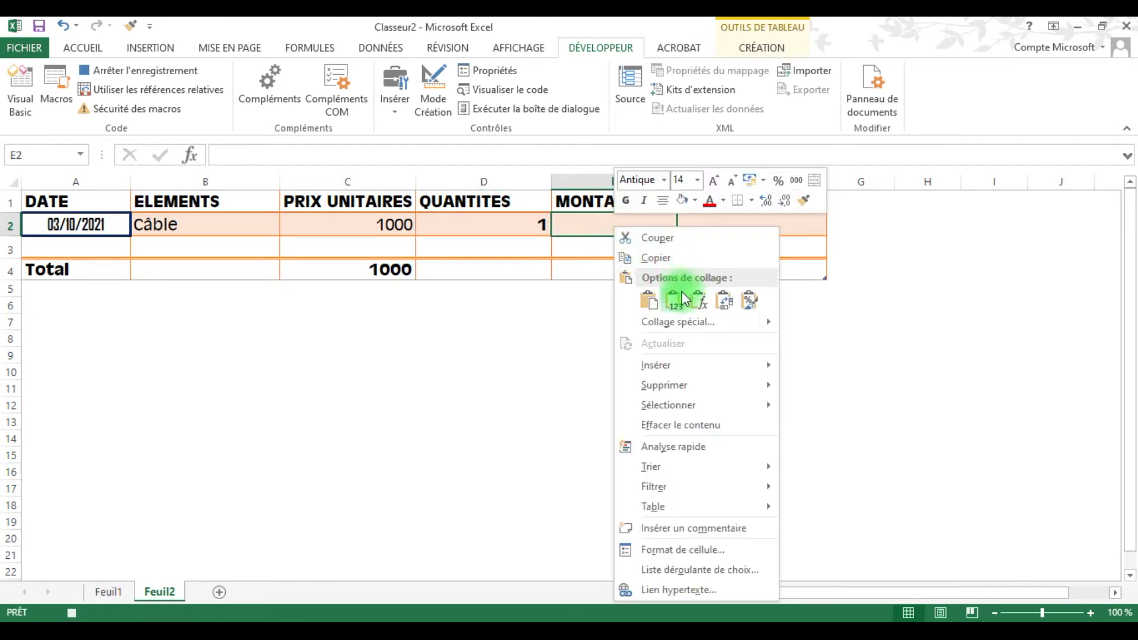
left_click(681, 297)
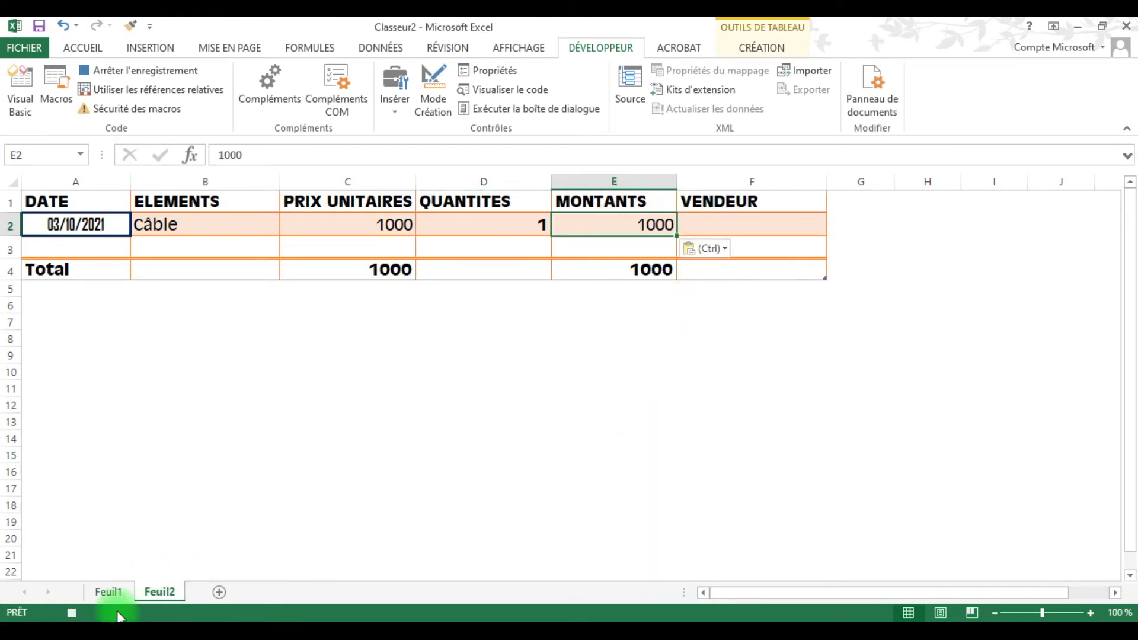
left_click(112, 593)
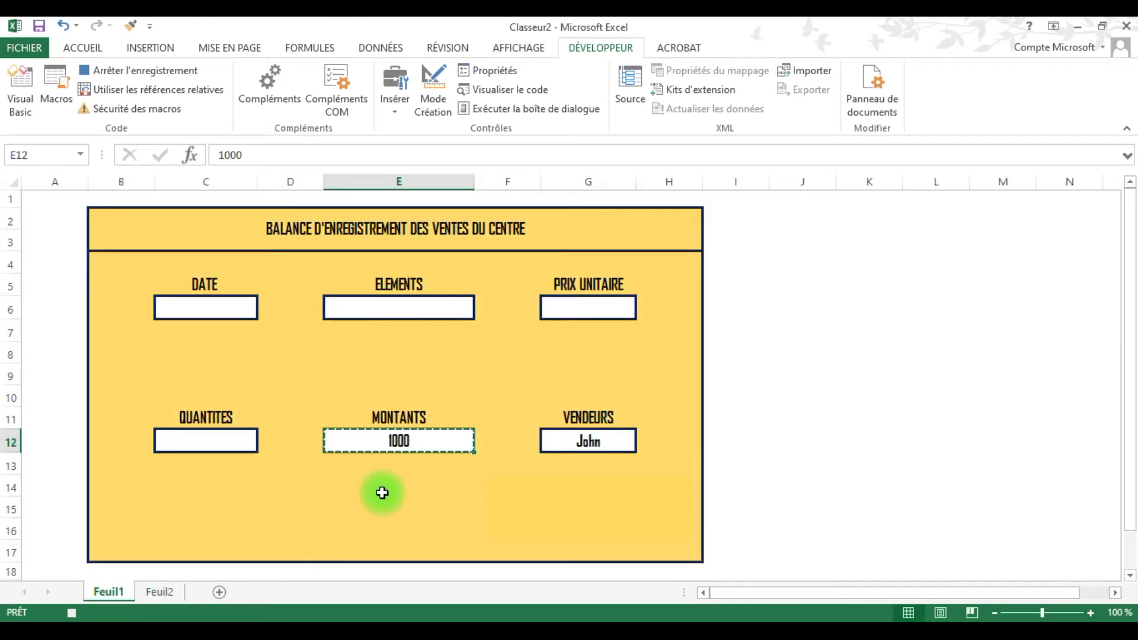
key("BackSpace")
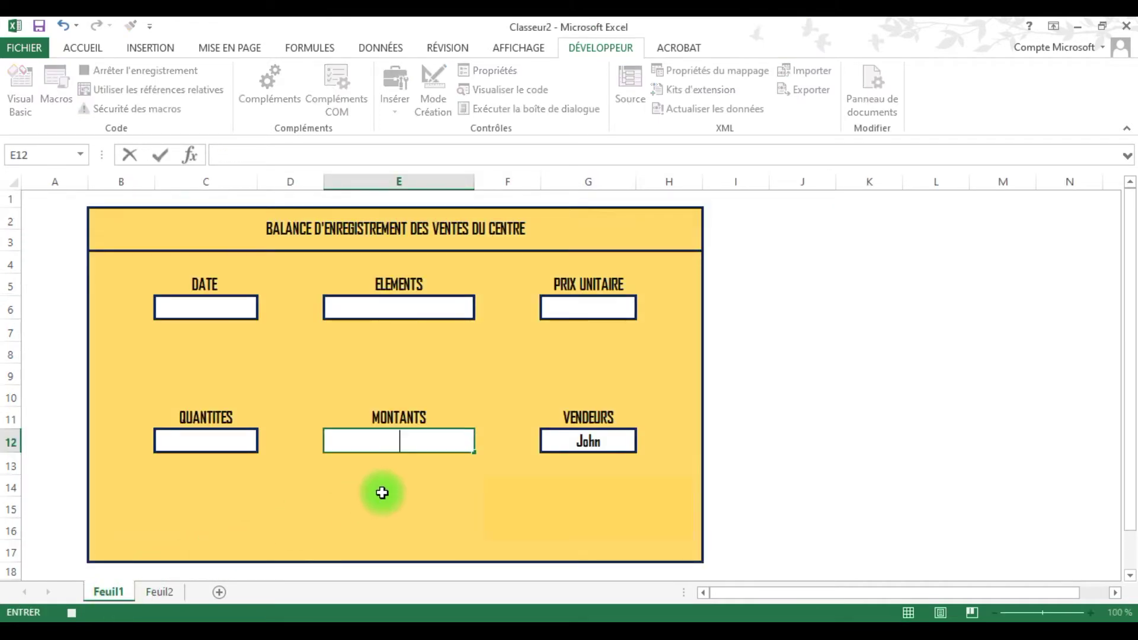
Copy the form's VENDEURS entry into cell F2 on Feuil2 as values only, clear the form's VENDEURS field, and return to Feuil2
left_click(584, 442)
key("ctrl+c")
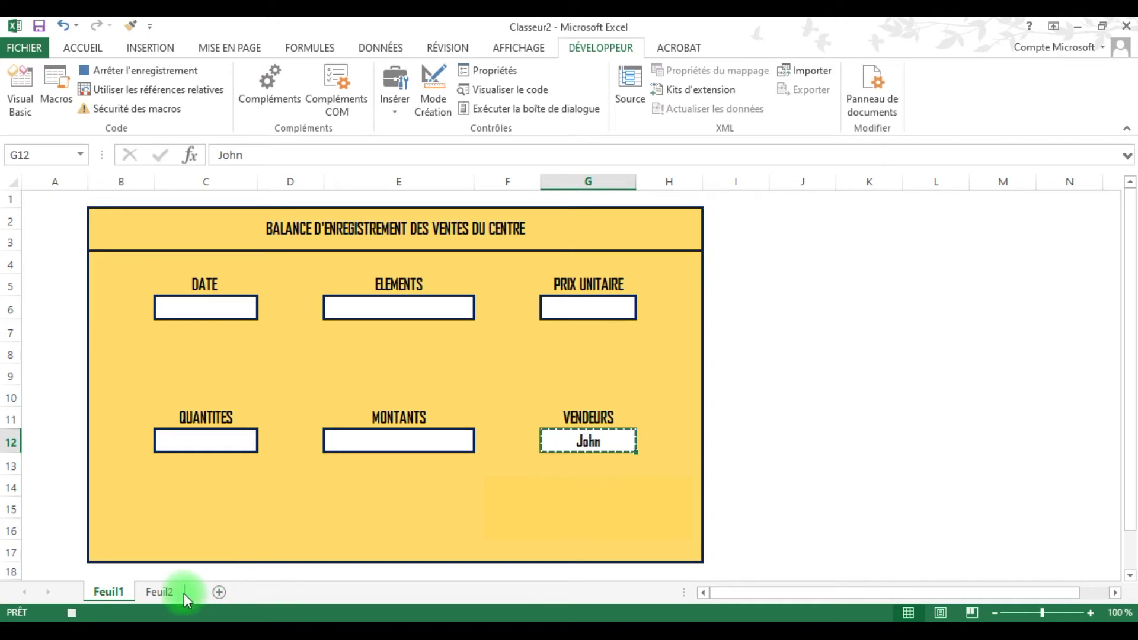
left_click(163, 592)
left_click(760, 228)
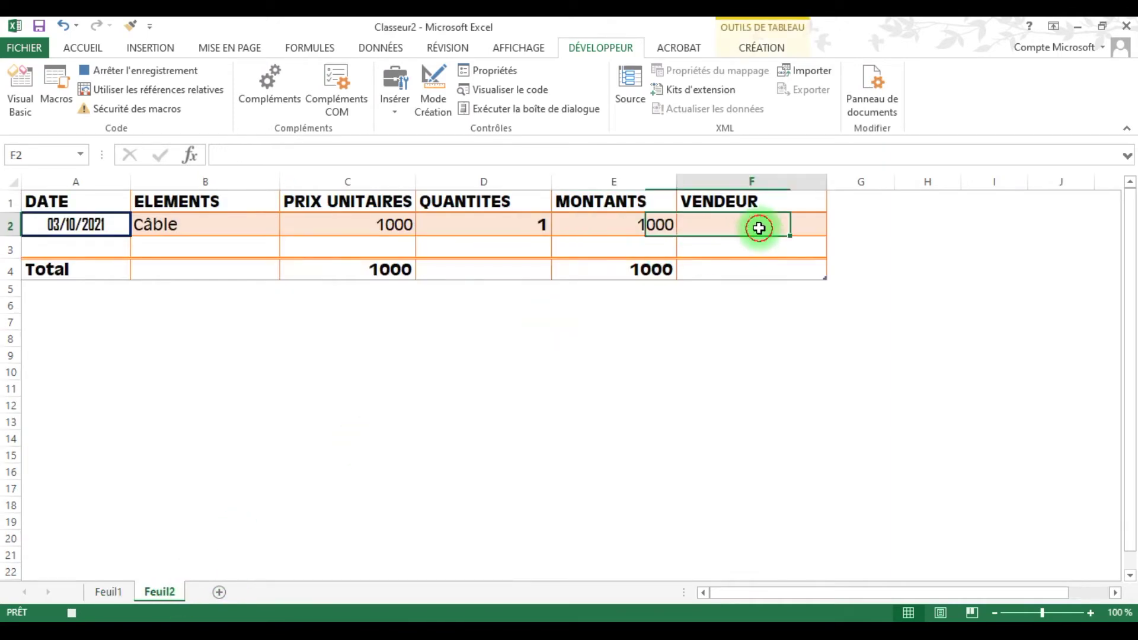
right_click(759, 228)
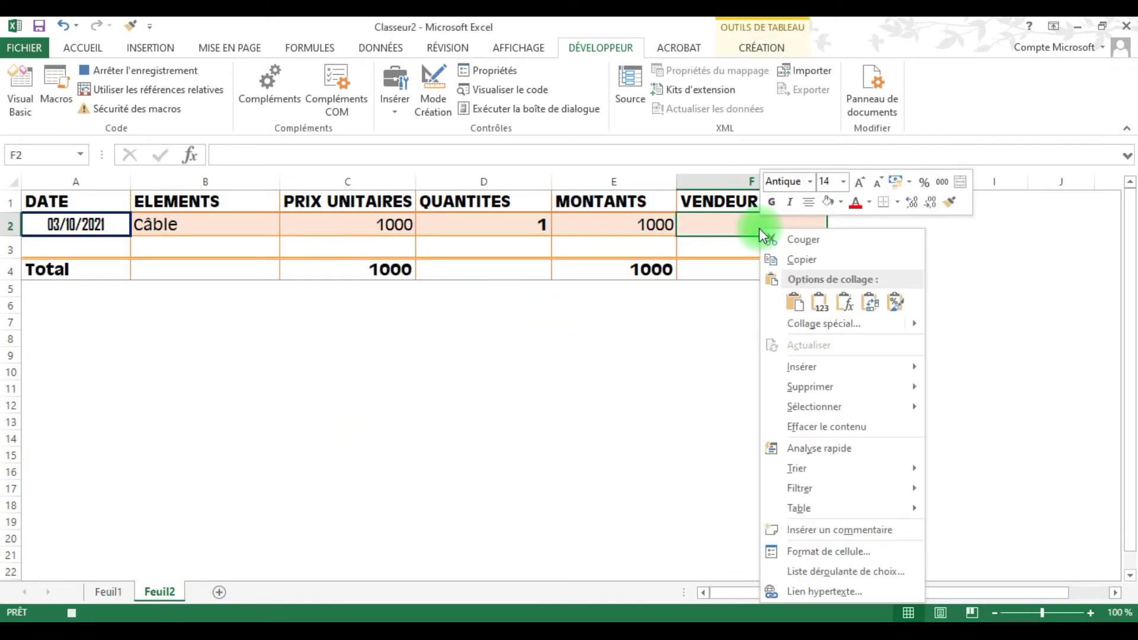
left_click(822, 306)
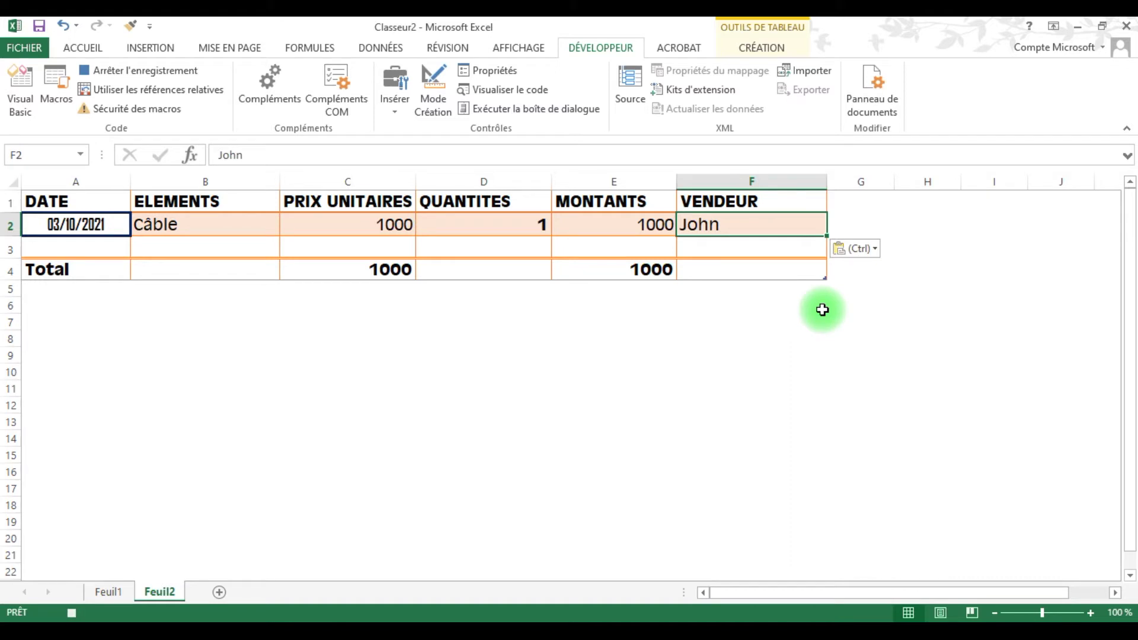
left_click(582, 335)
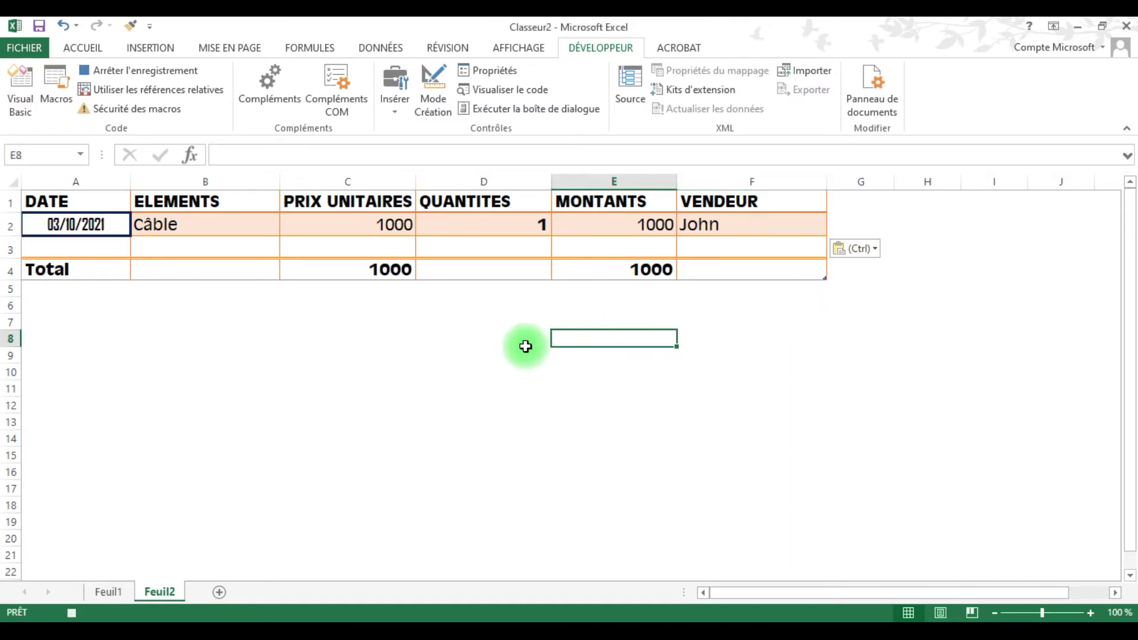
left_click(108, 592)
key("Delete")
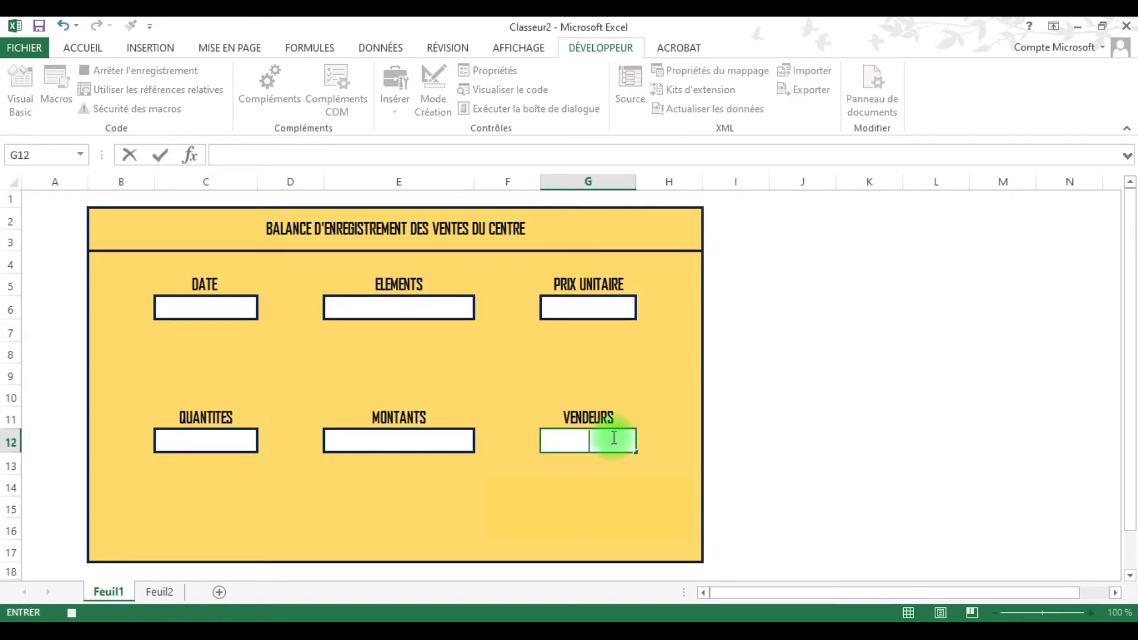
left_click(172, 592)
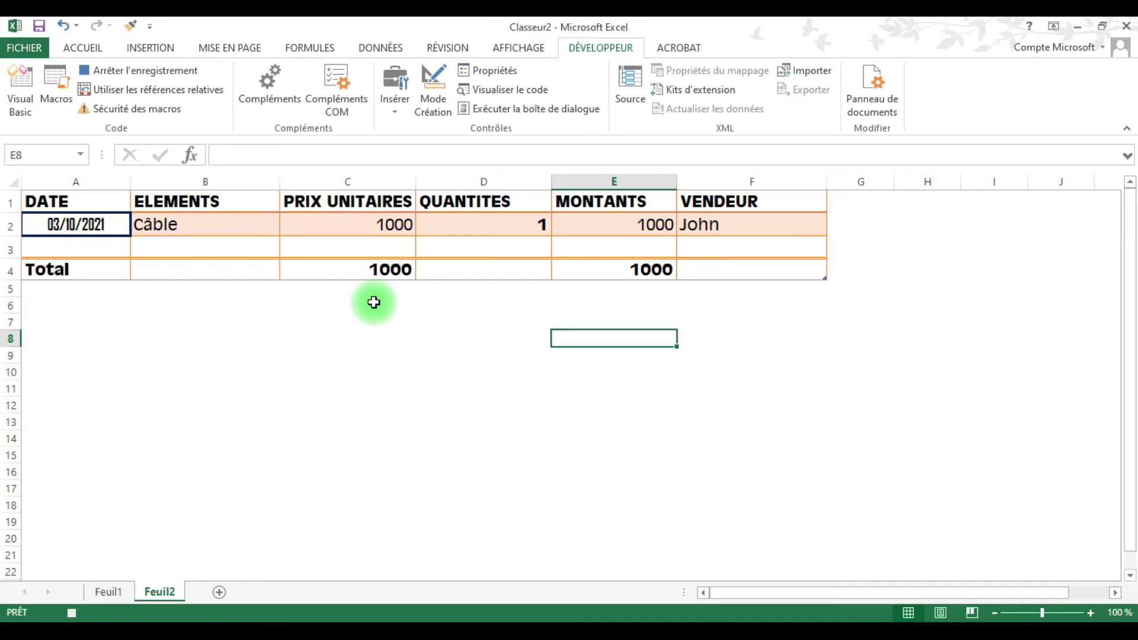
left_click(114, 232)
left_click(177, 249)
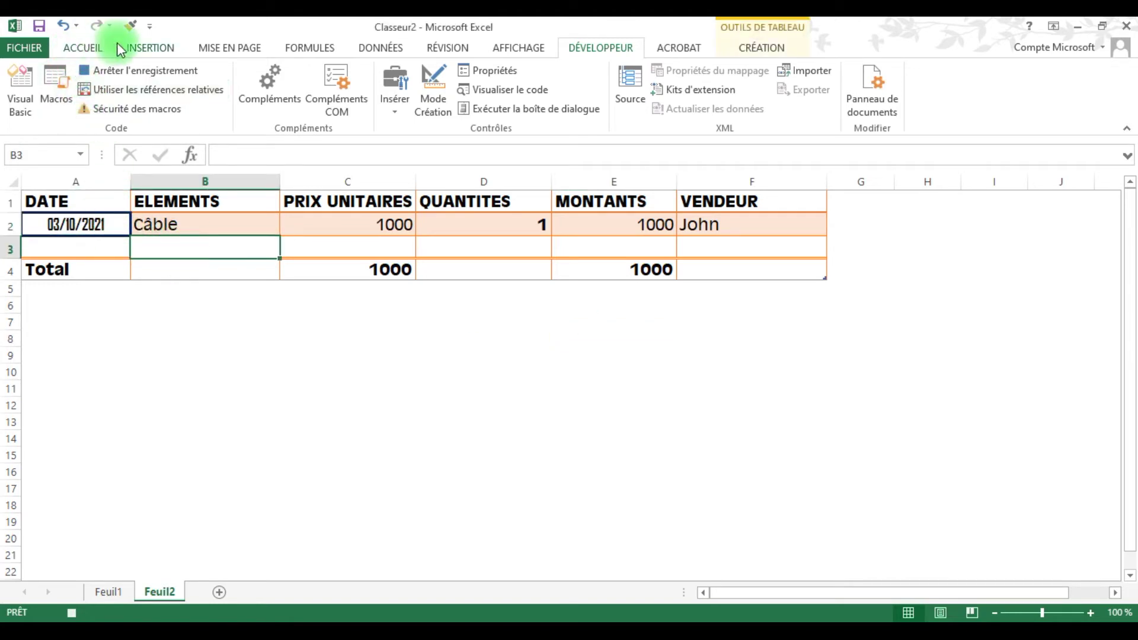
left_click(98, 47)
left_click(166, 102)
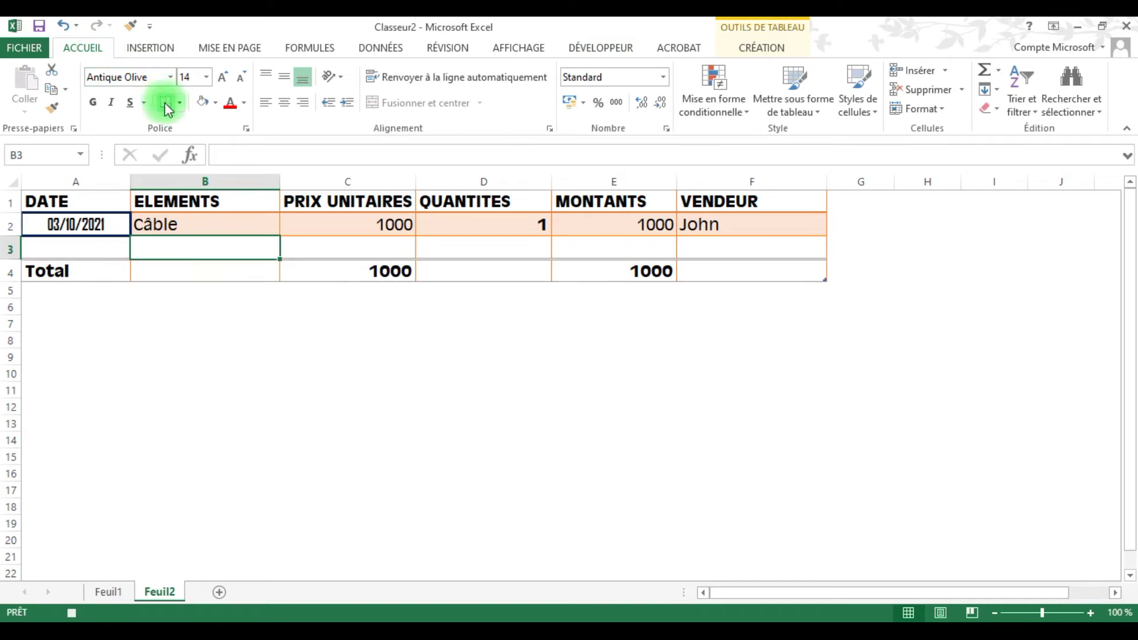
left_click(178, 102)
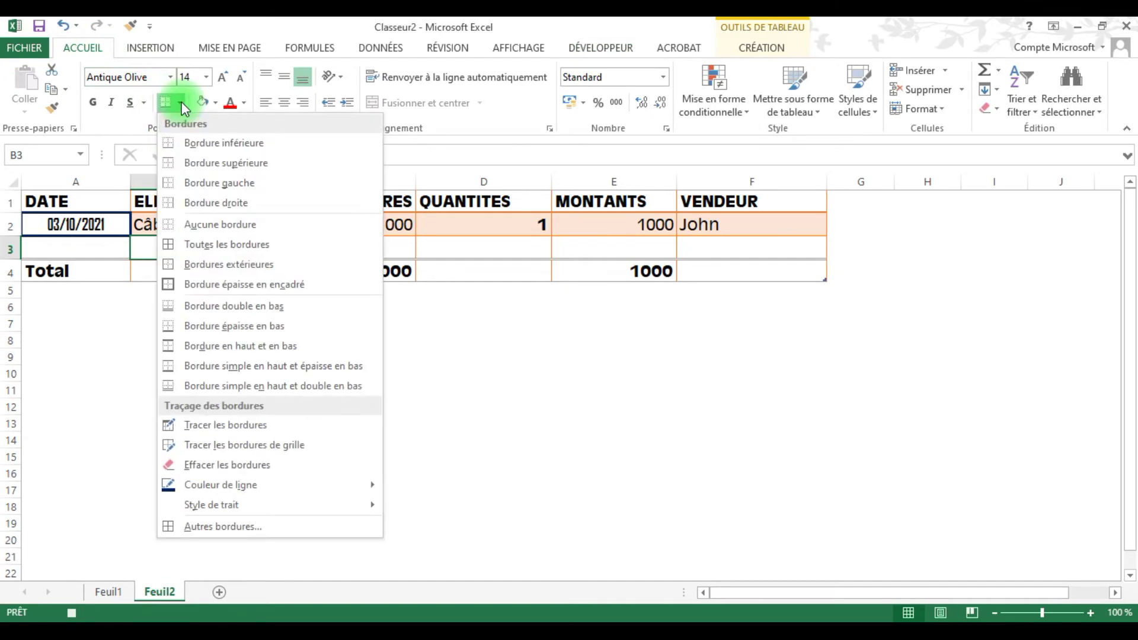
left_click(131, 420)
left_click(296, 358)
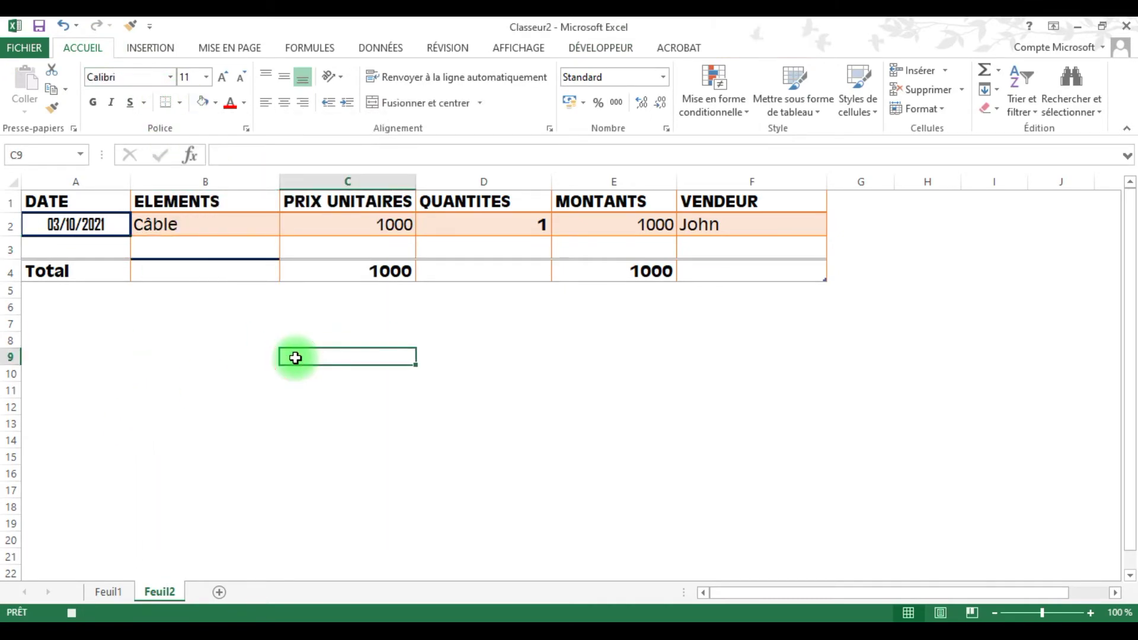
key("ctrl+z")
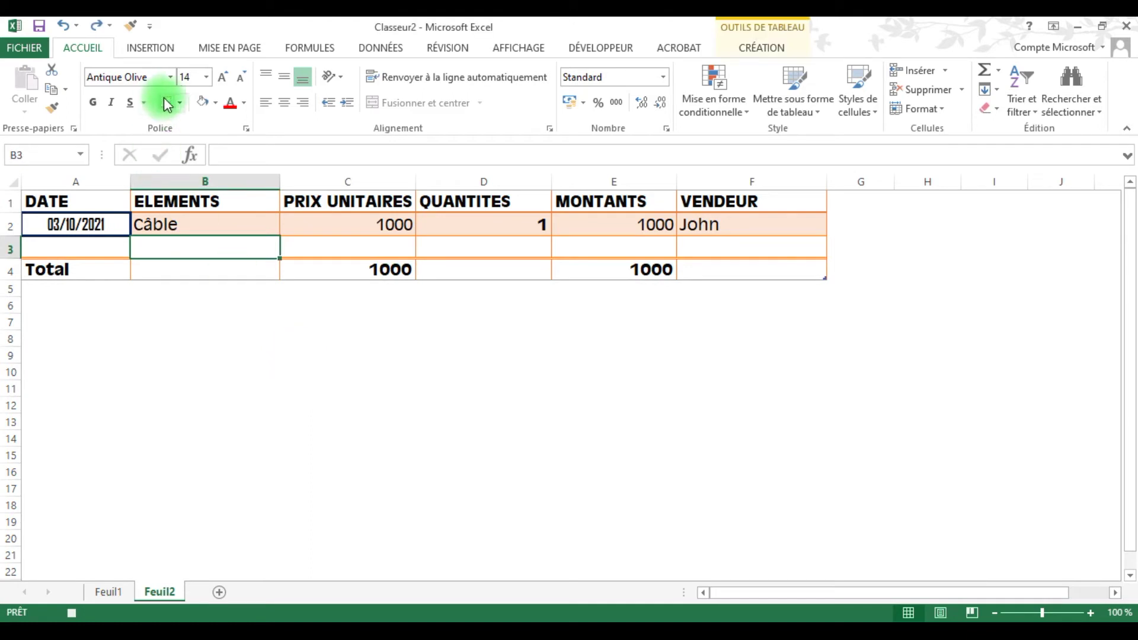
Erase the dark borders around the date in cell A2 of the Feuil2 table with the border eraser
left_click(180, 102)
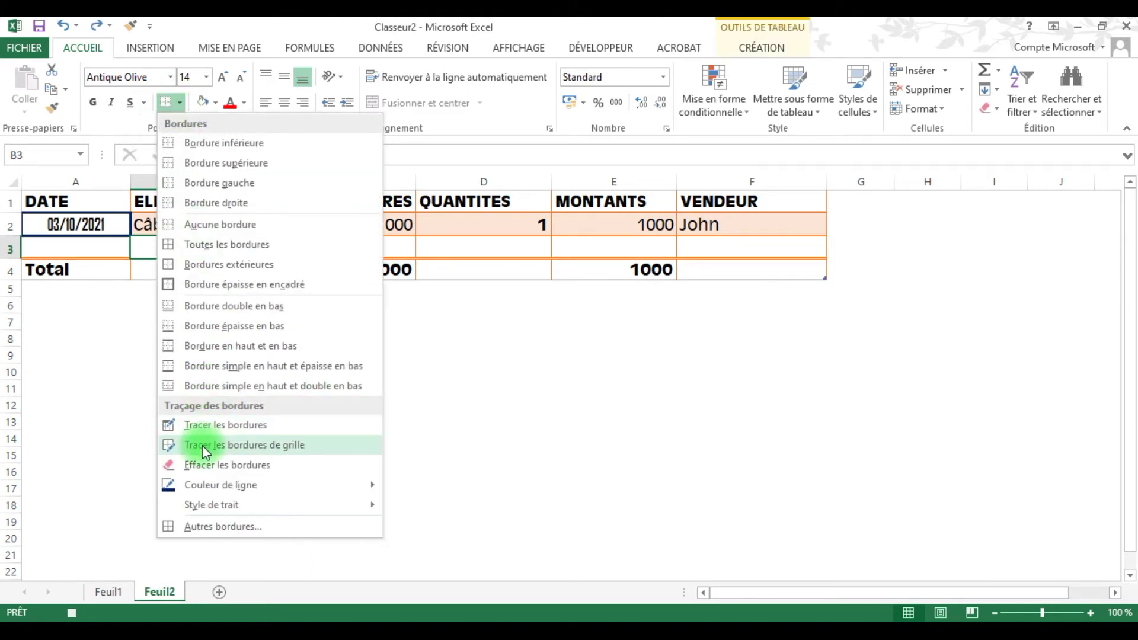
left_click(209, 466)
left_click(64, 224)
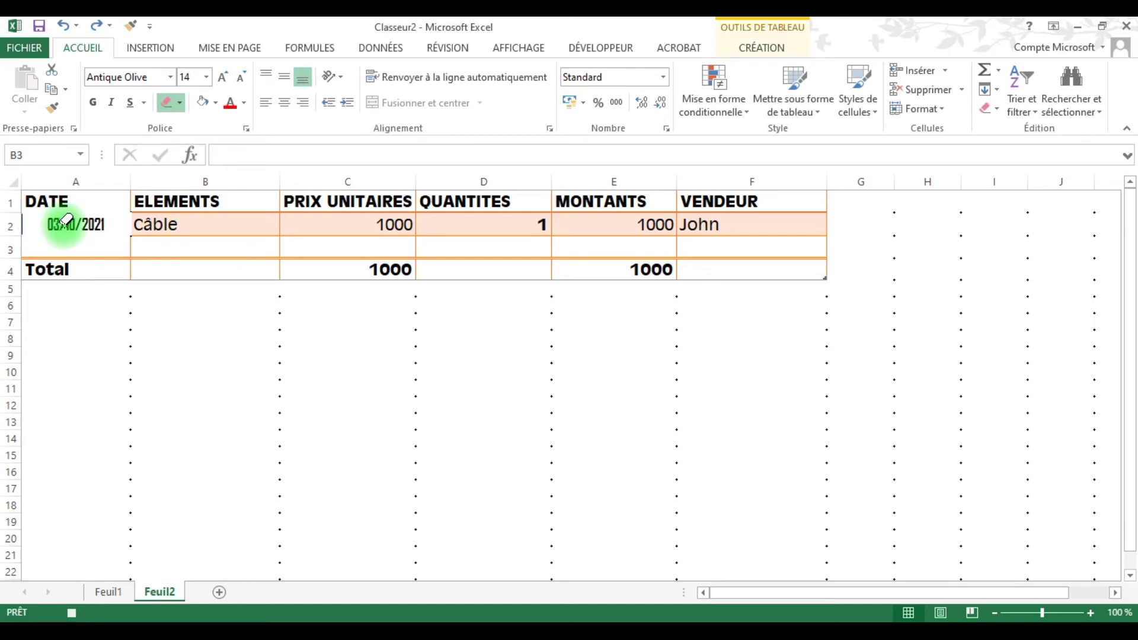
Set the entries in cells B2:F2 of the Feuil2 table to bold Agency FB
left_click(189, 339)
left_click(237, 417)
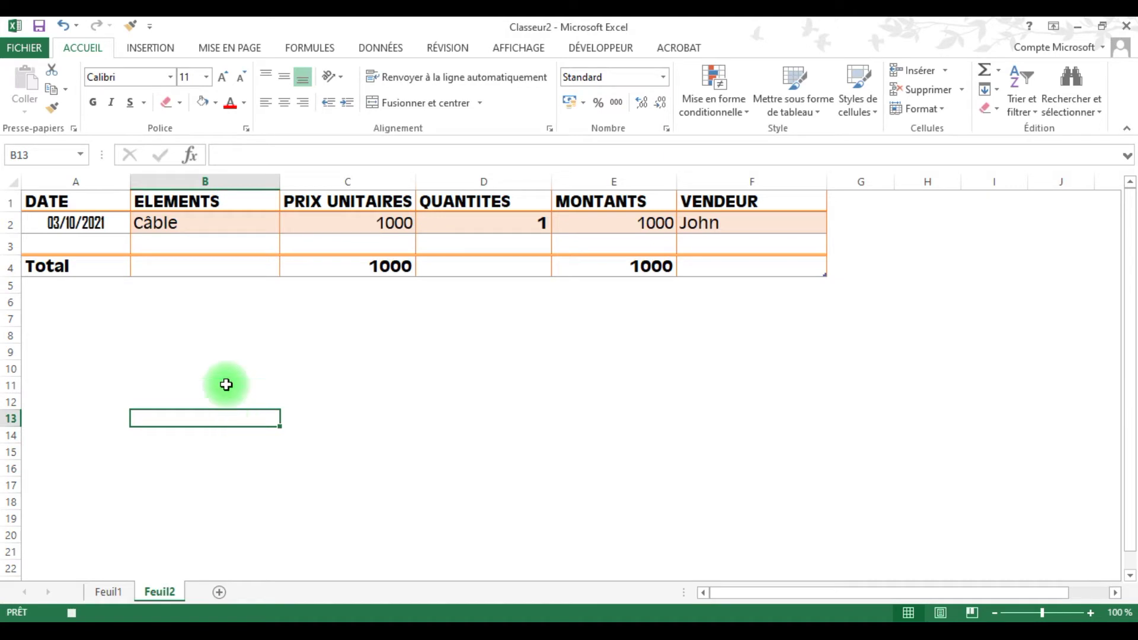
left_click(193, 223)
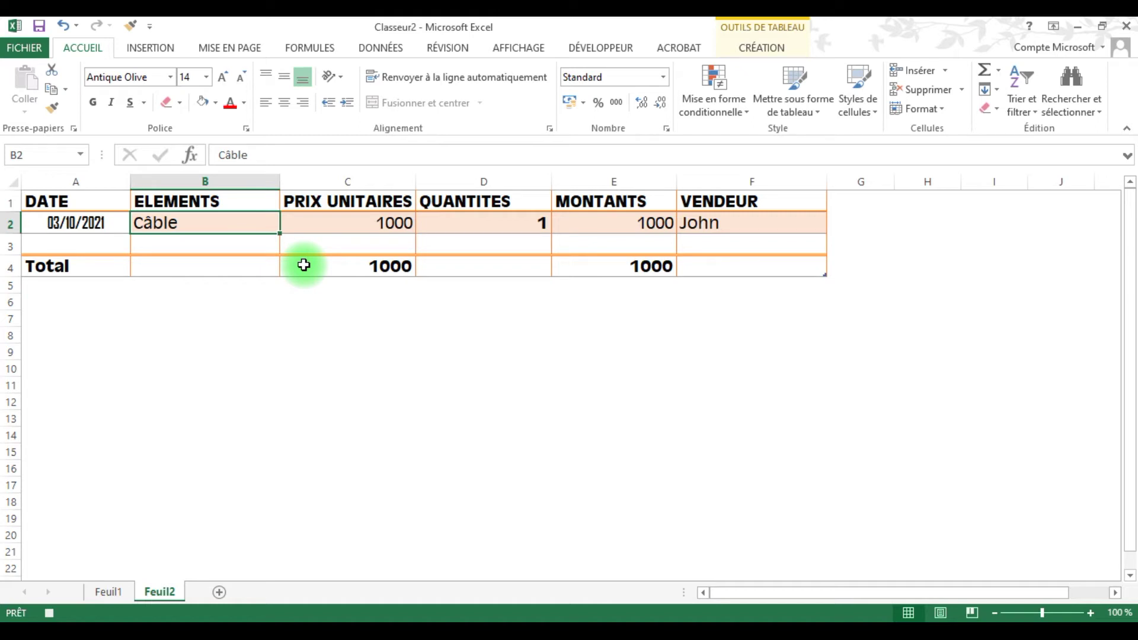
left_click_drag(272, 221, 687, 225)
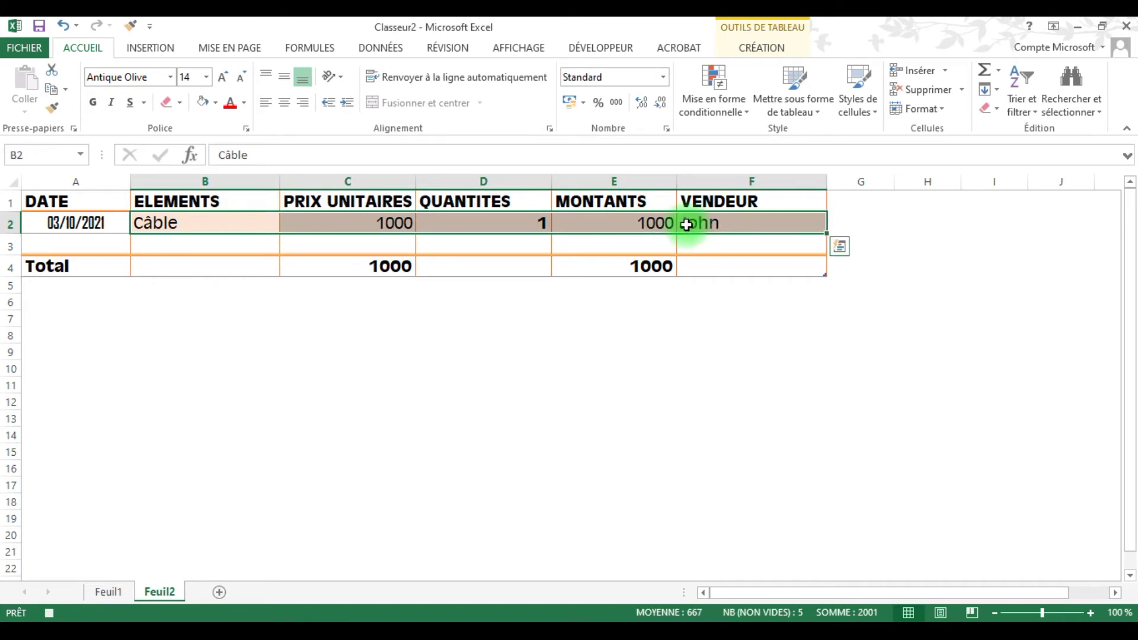
left_click(171, 77)
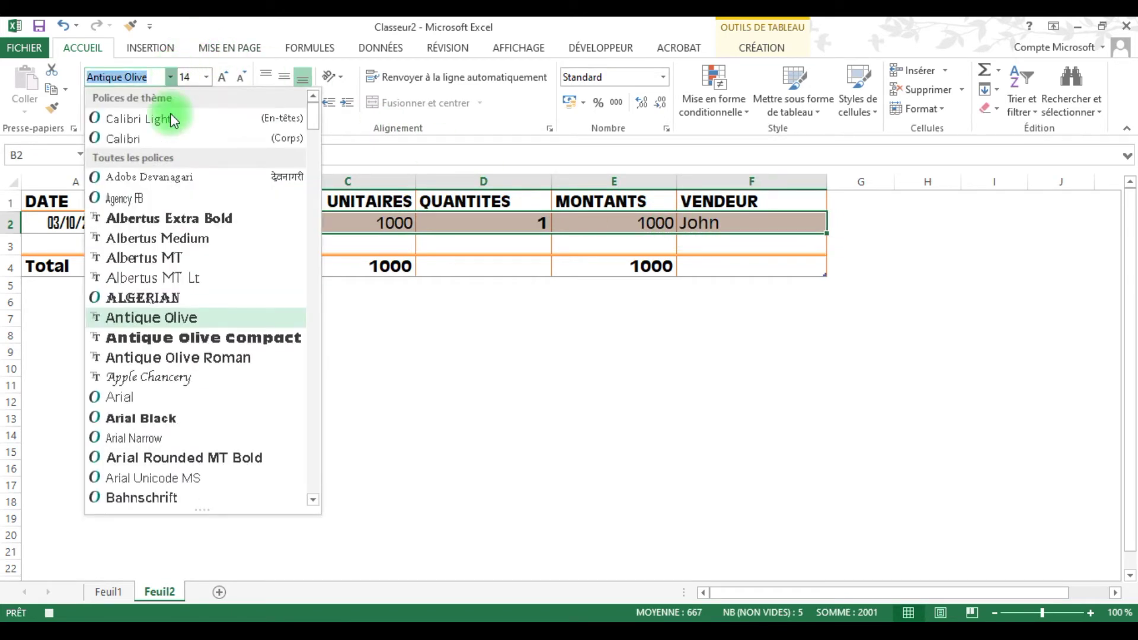
left_click(172, 200)
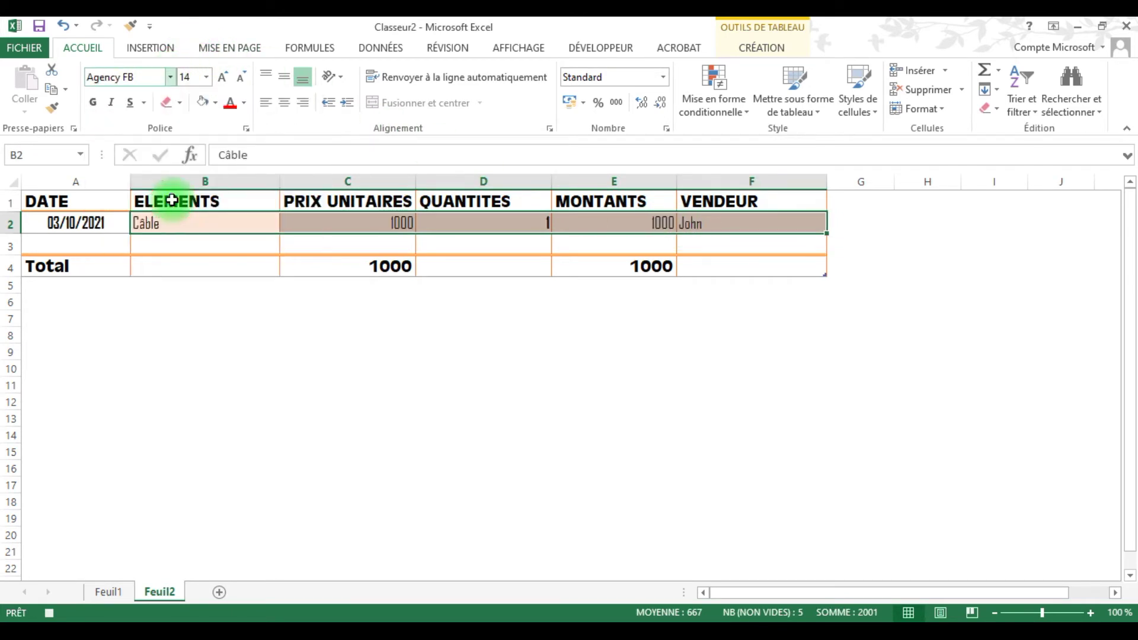
left_click(94, 104)
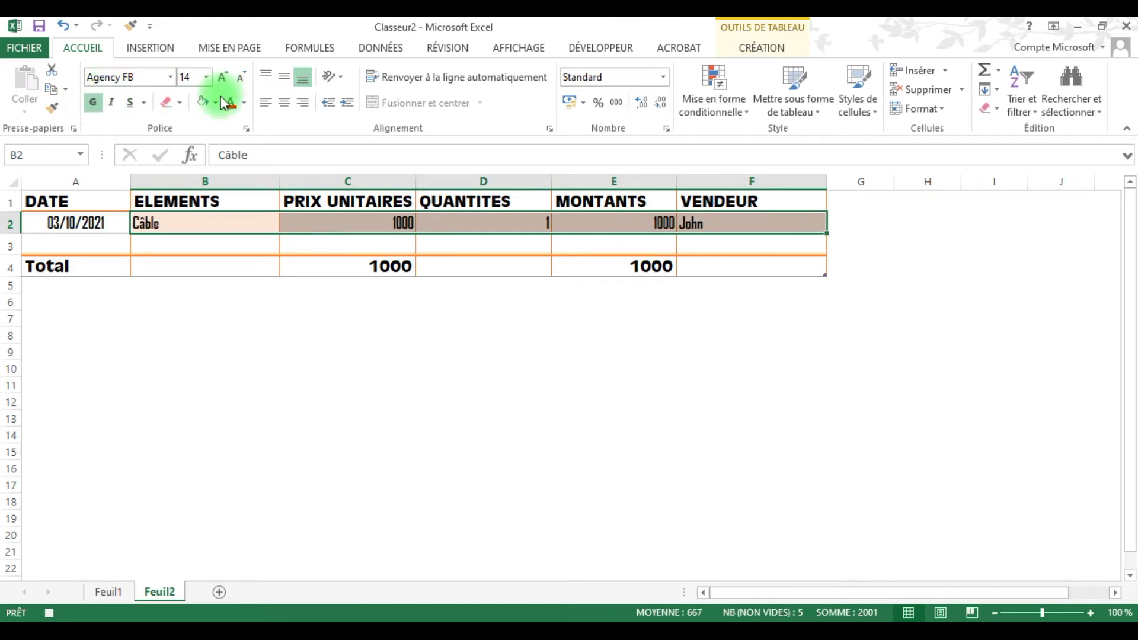
Centre the B2:F2 entries horizontally and vertically and colour their text dark blue
left_click(283, 113)
left_click(284, 77)
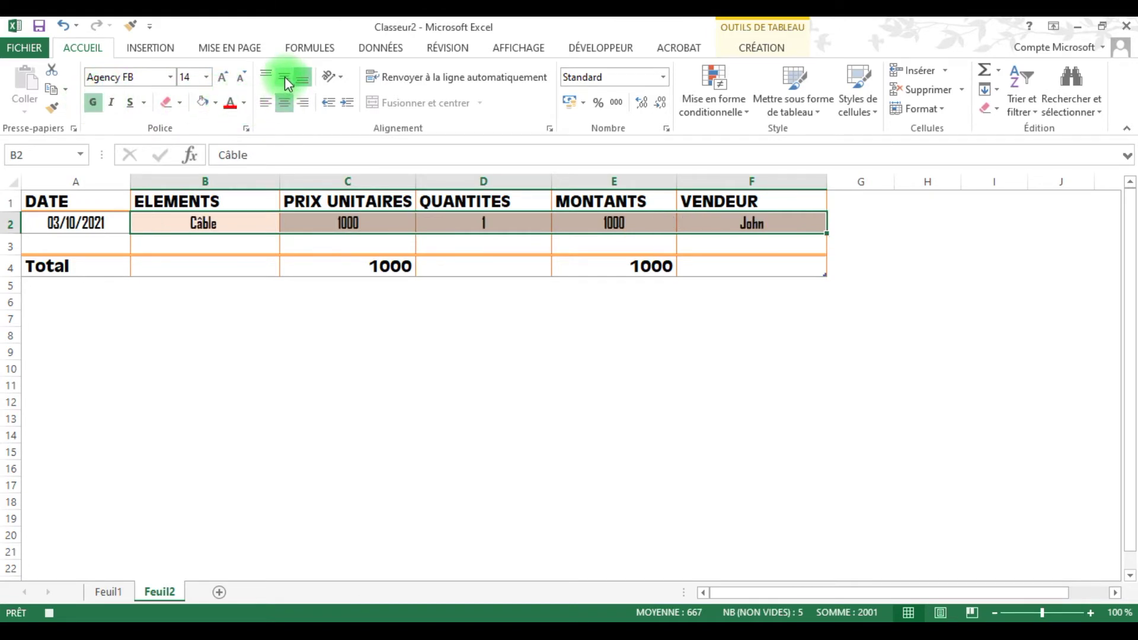
left_click(244, 102)
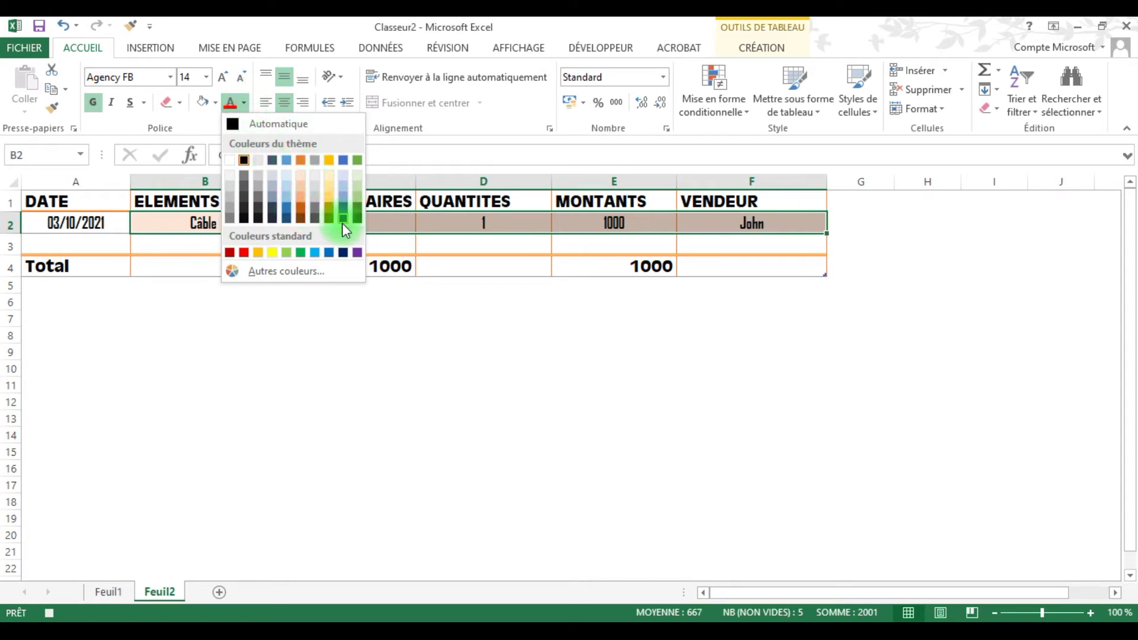
left_click(343, 252)
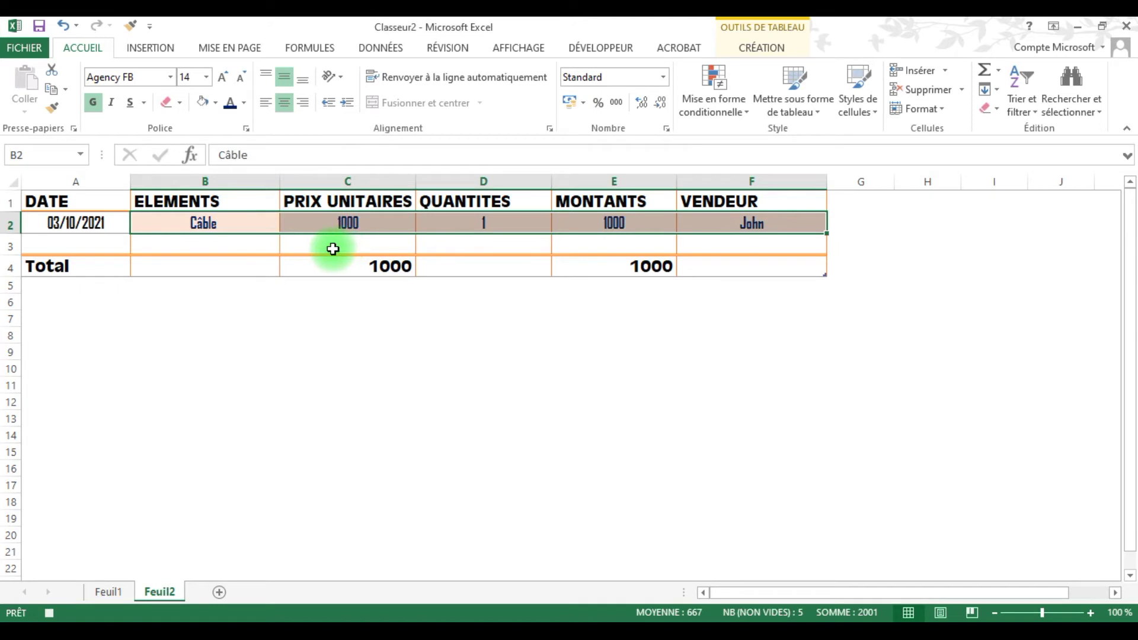
Colour the PRIX UNITAIRES and MONTANTS totals in cells C4 and E4 red
left_click(358, 266)
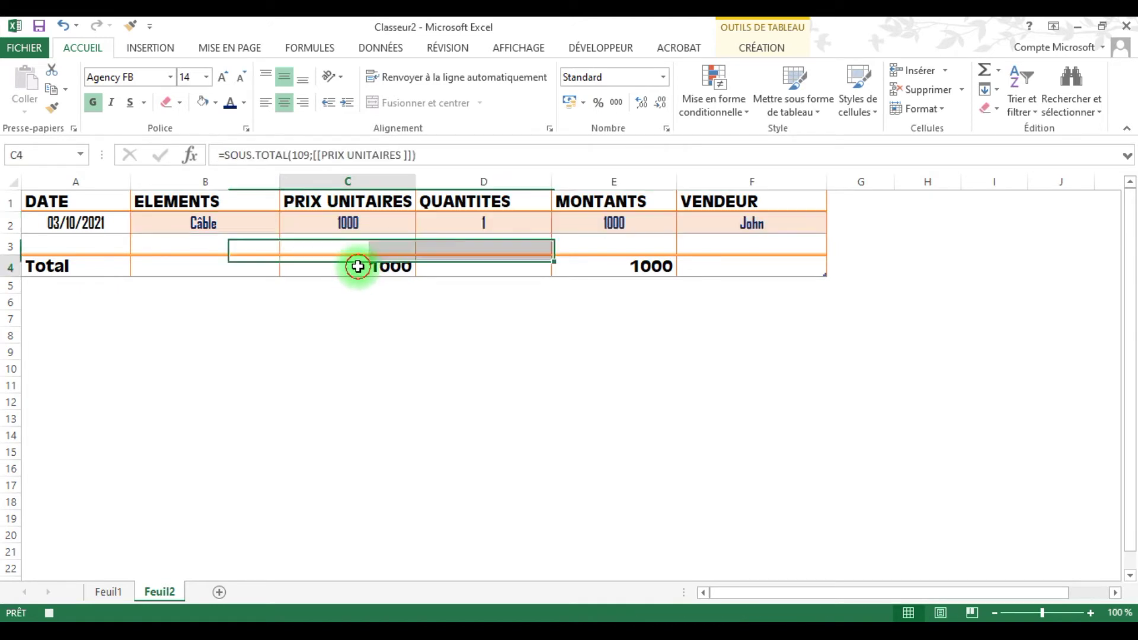
left_click(622, 266, "ctrl")
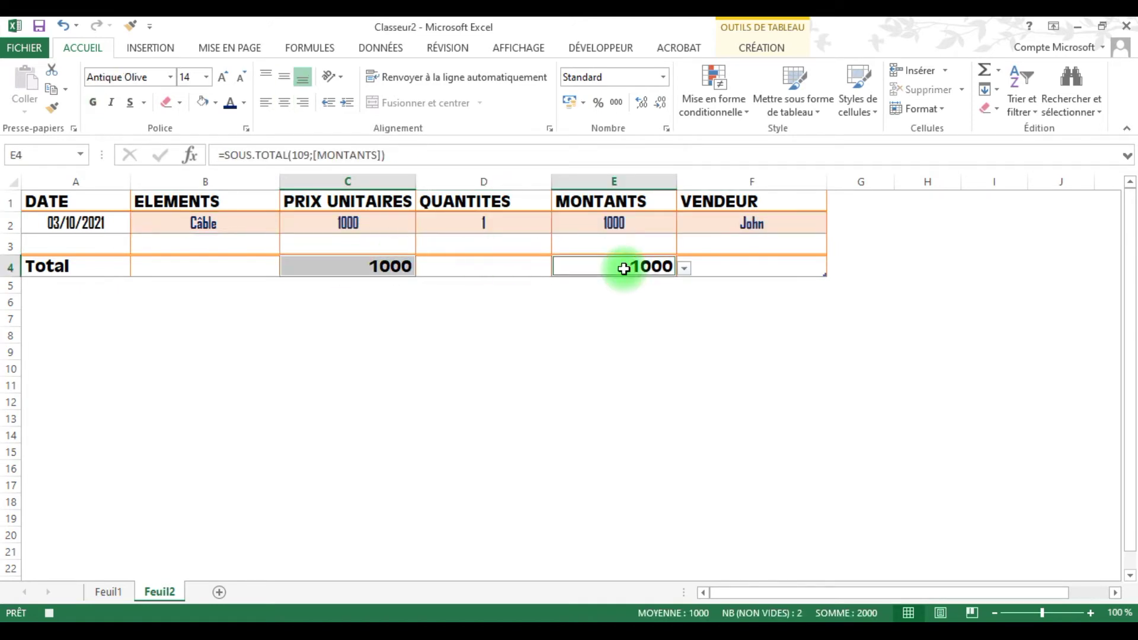
left_click(243, 103)
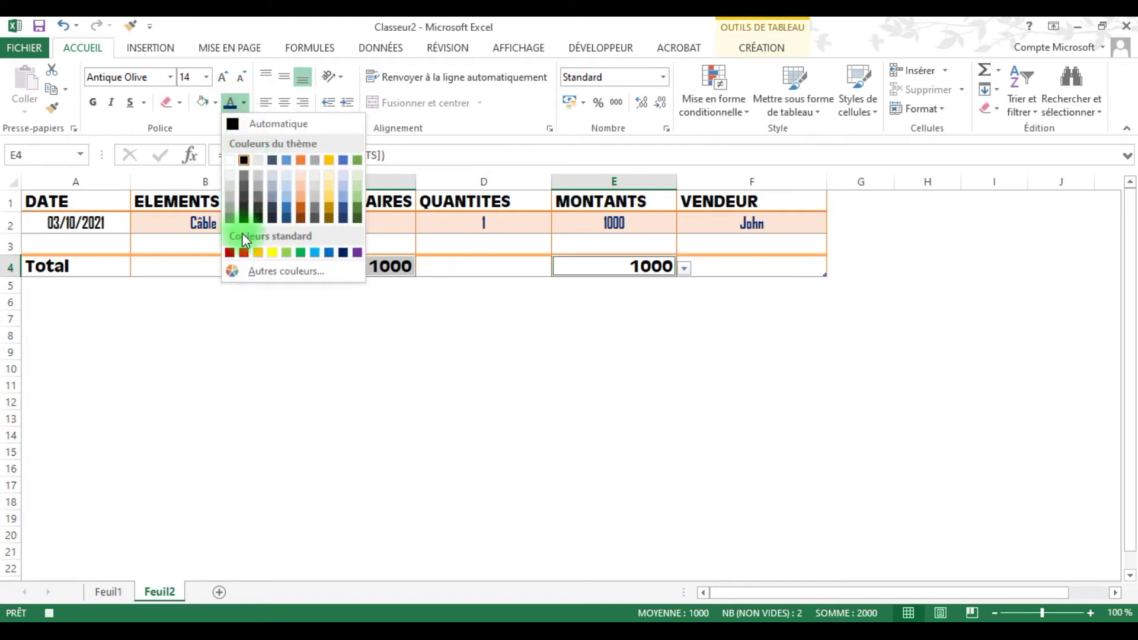
left_click(244, 251)
left_click(388, 305)
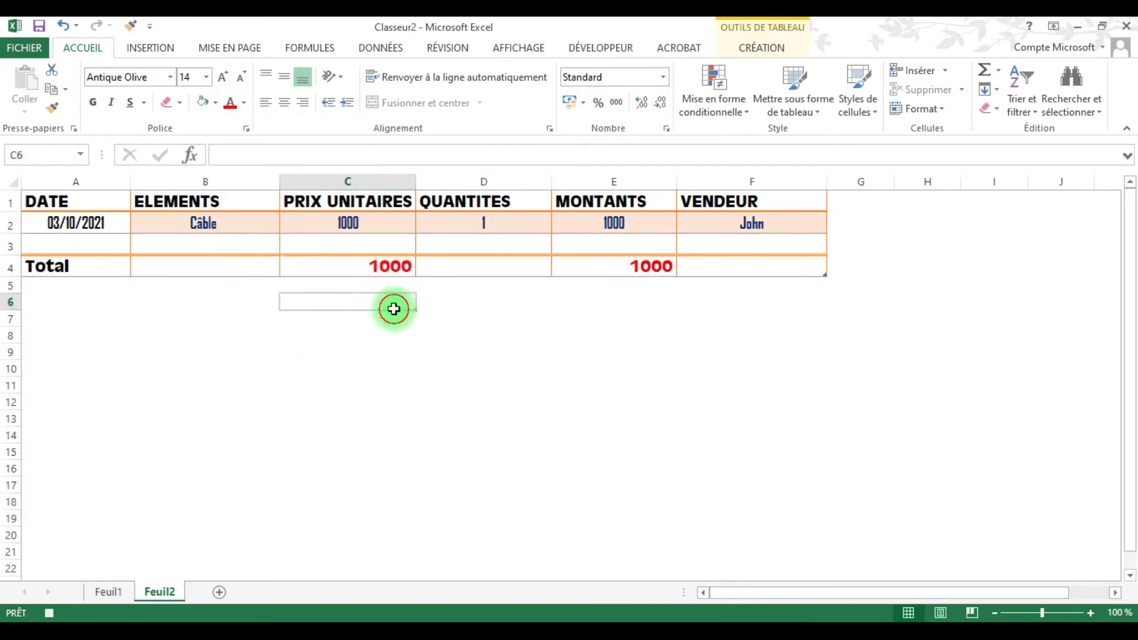
left_click(395, 264)
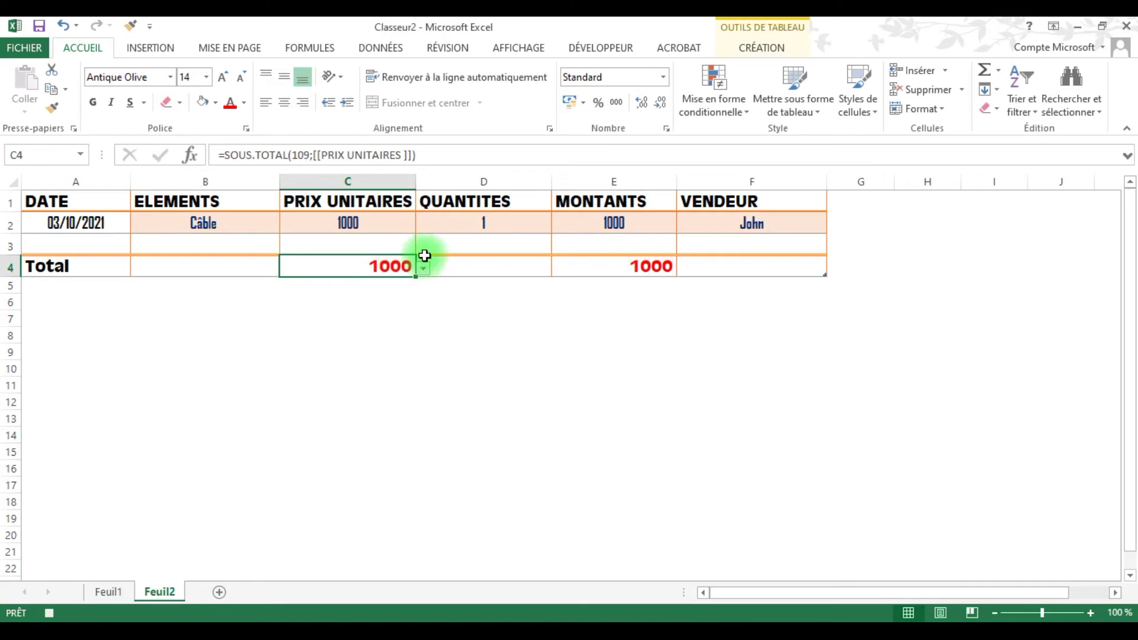
left_click(434, 339)
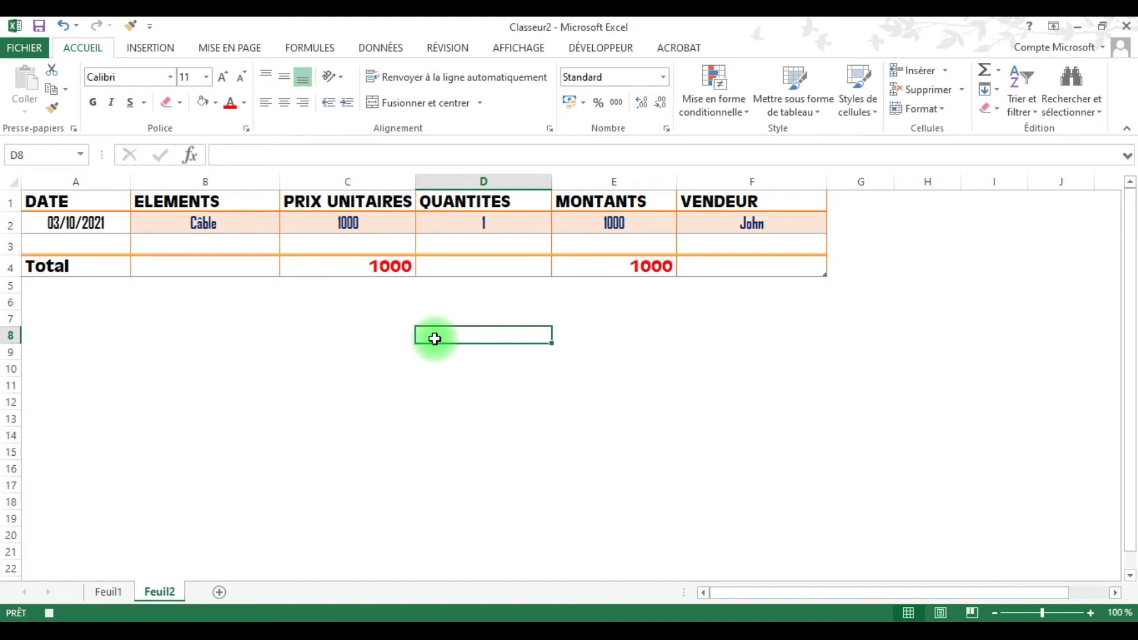
Return to the form on Feuil1 and stop recording the macro
left_click(109, 592)
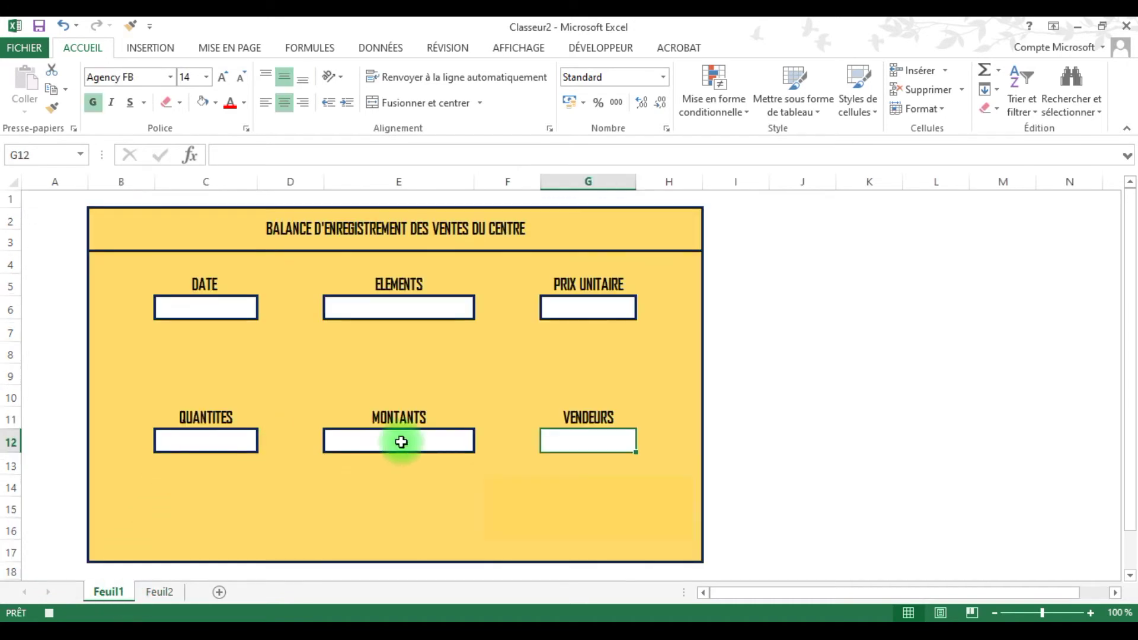
left_click(298, 372)
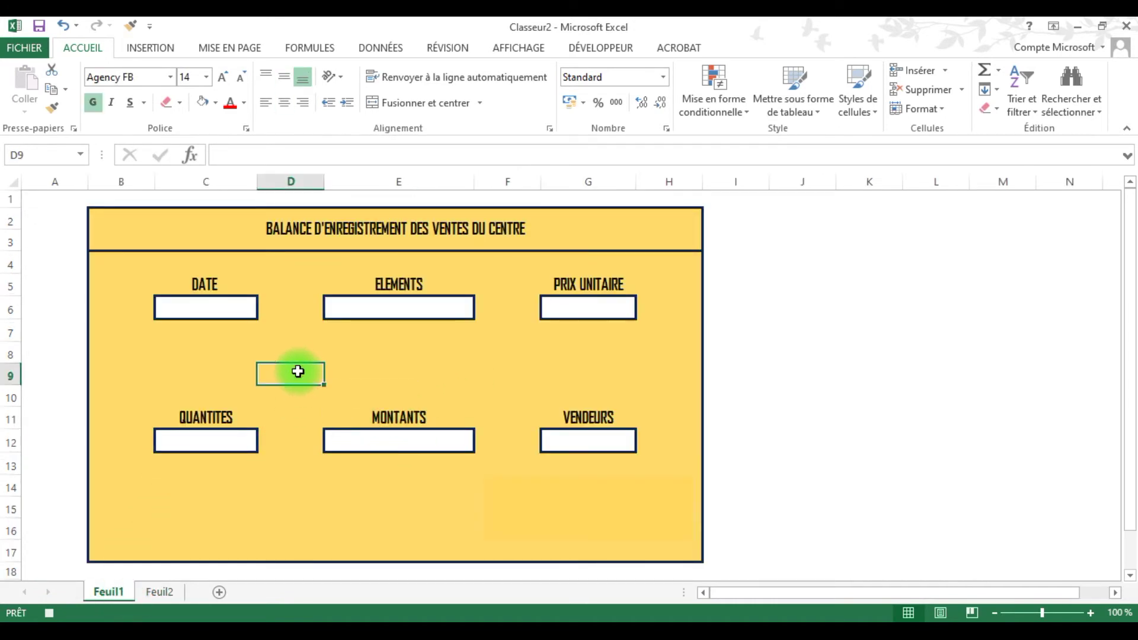
left_click(614, 52)
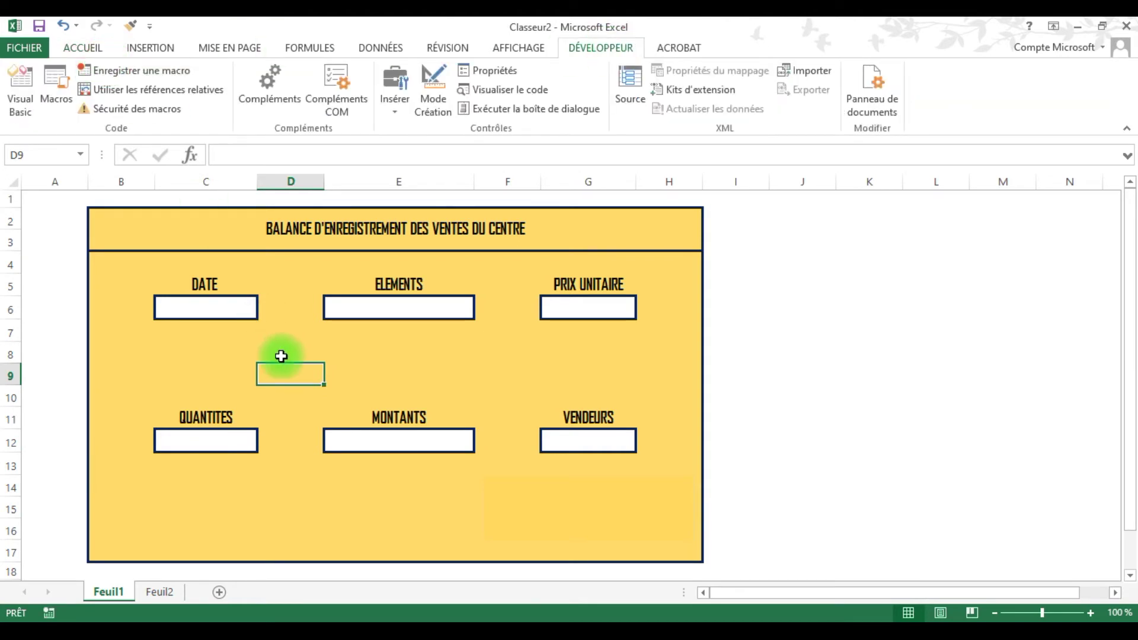
Run the recorded macro once to check its effect on the Feuil2 table, and return to the Feuil1 form
key("ctrl+Page_Down")
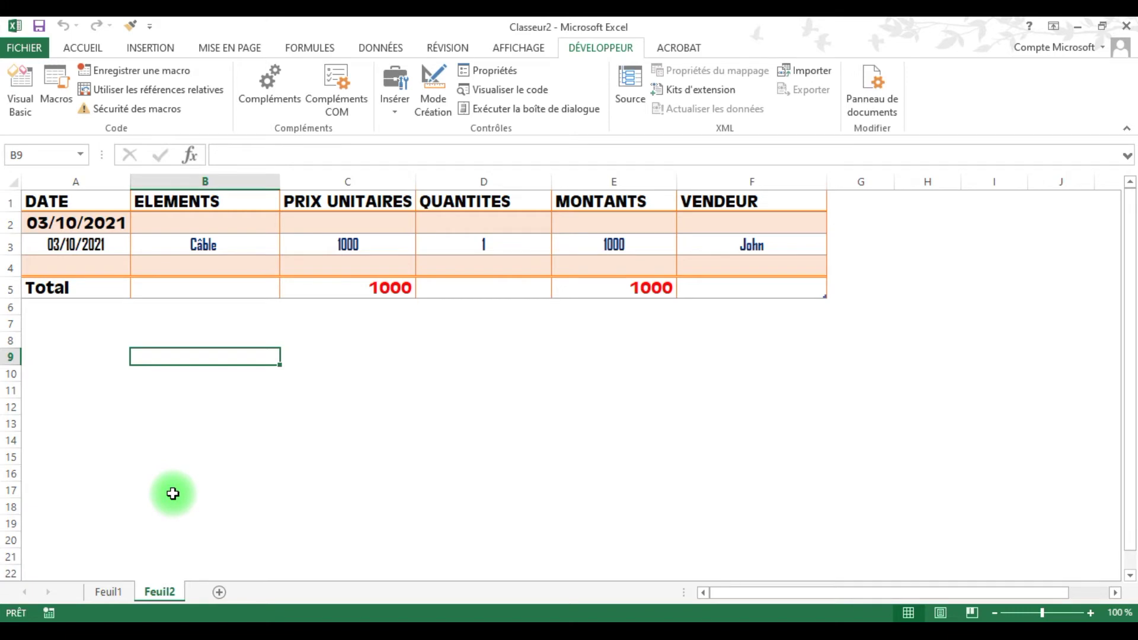
left_click(98, 590)
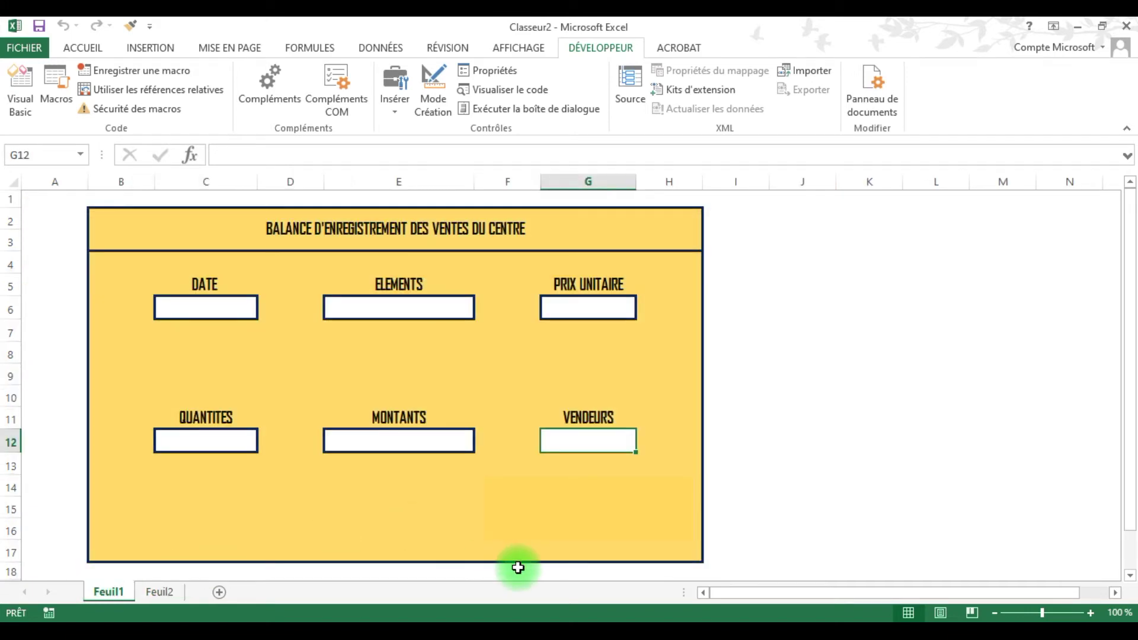
left_click(531, 506)
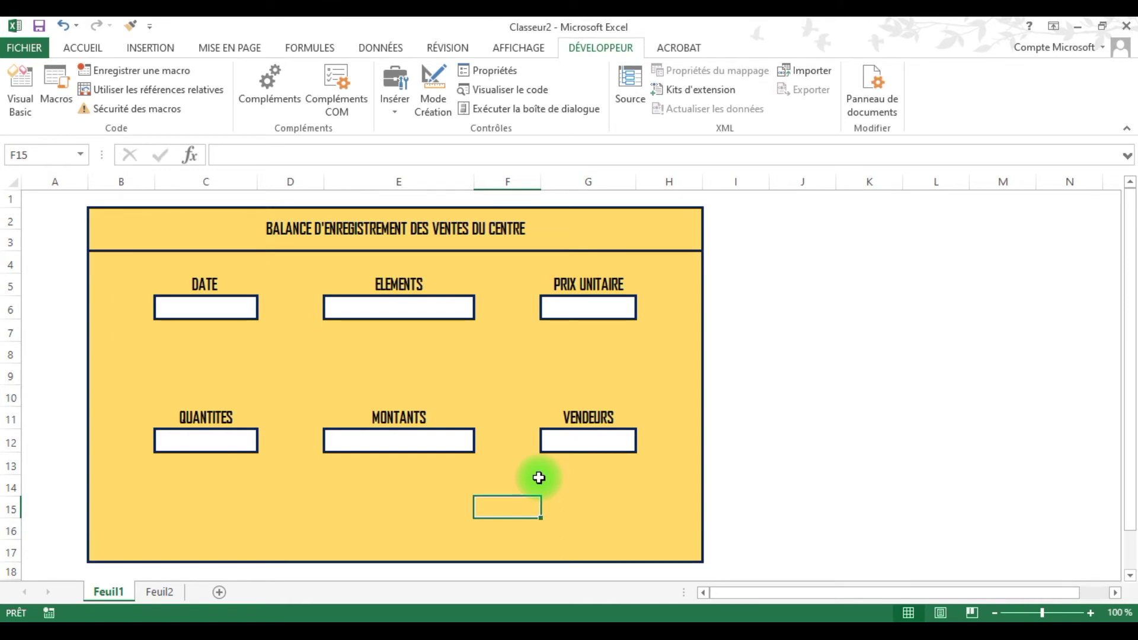
Insert a form-control button below the VENDEURS field, across columns G and H, and assign Macro2 to it
left_click(400, 95)
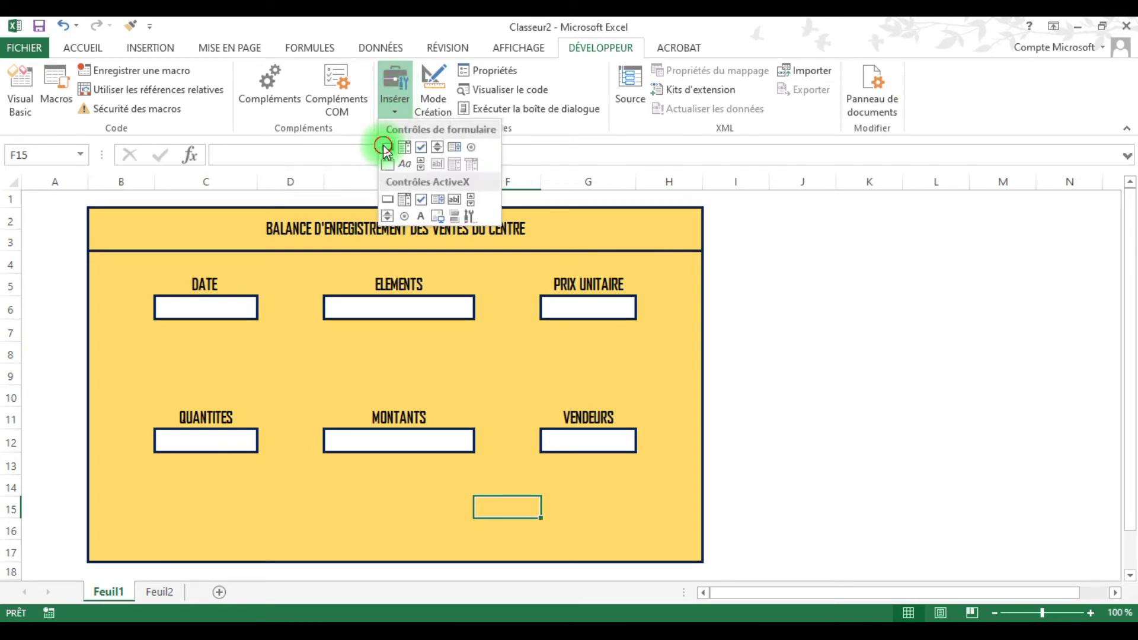
left_click(388, 148)
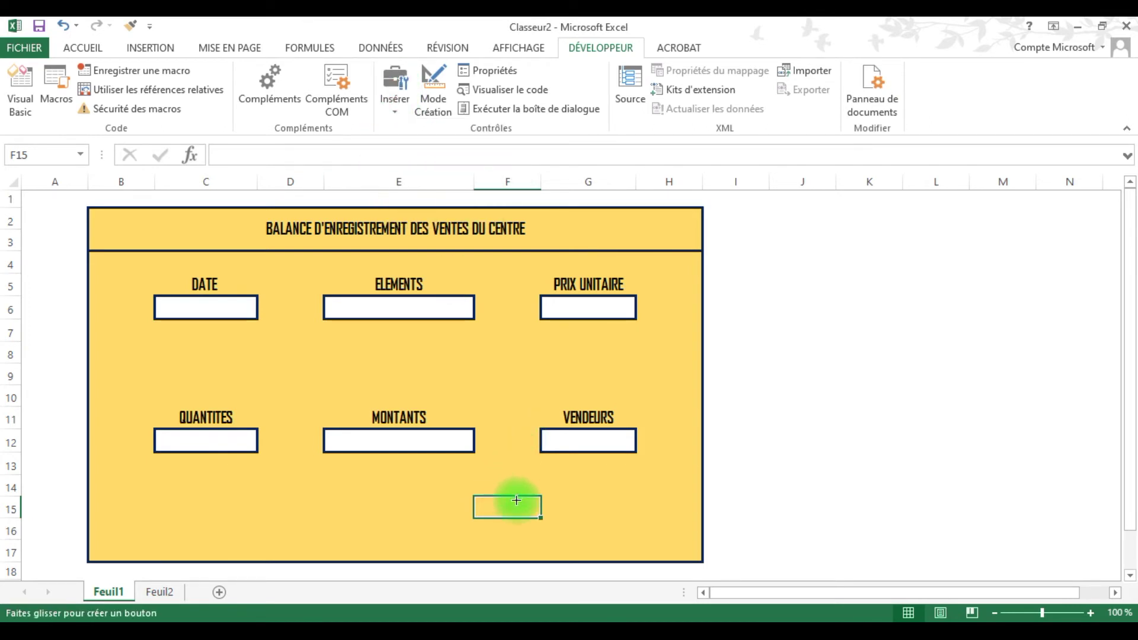
left_click_drag(544, 512, 694, 549)
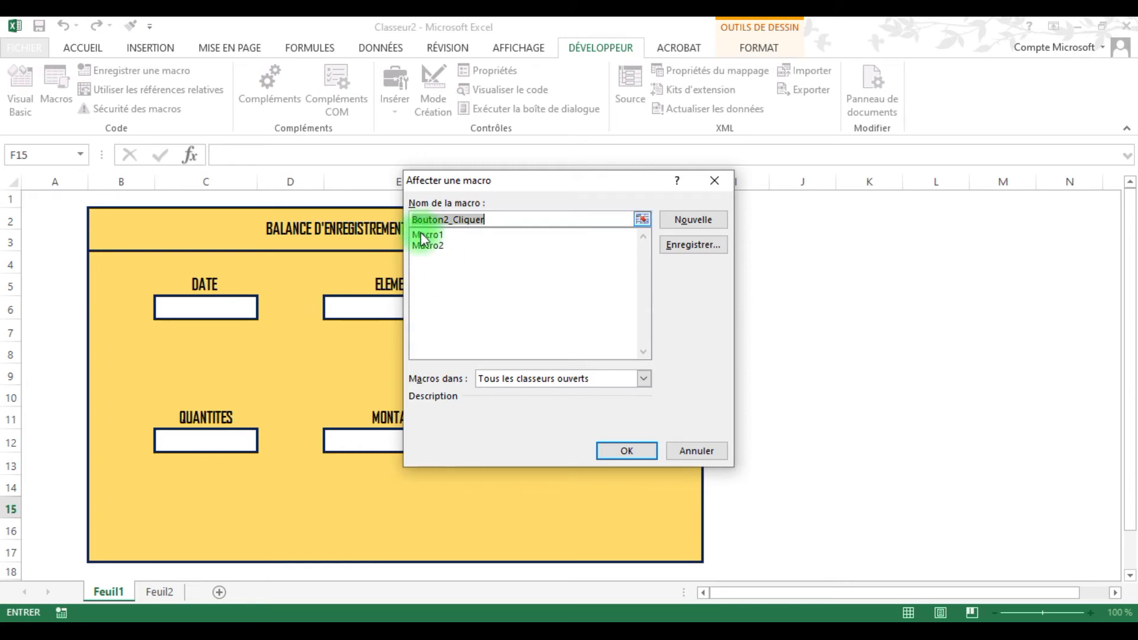
left_click(430, 246)
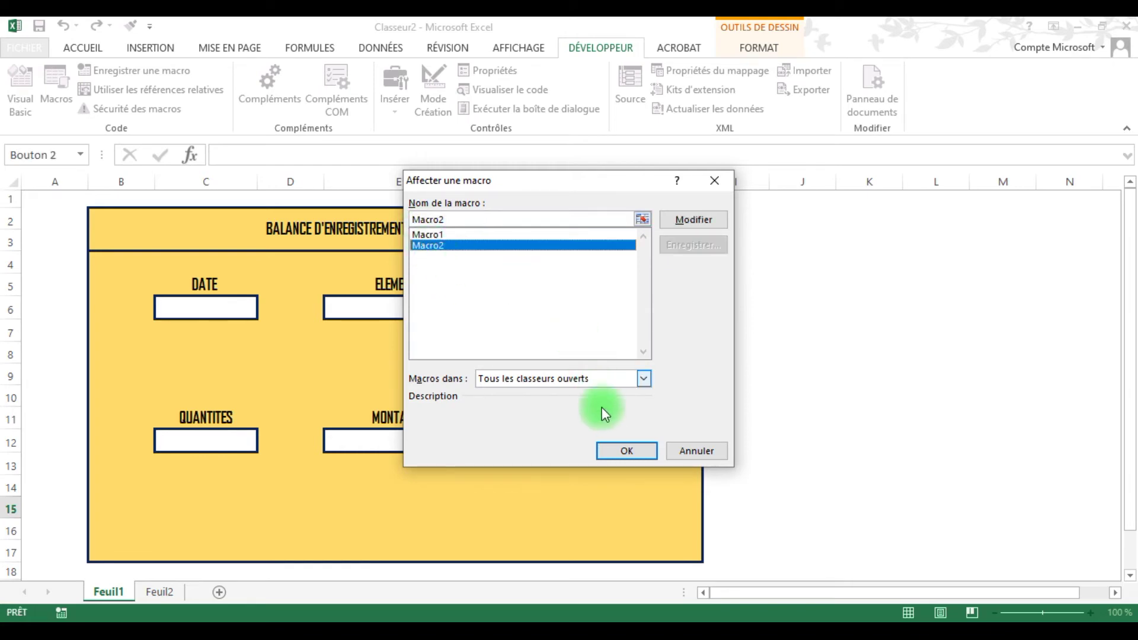
left_click(626, 451)
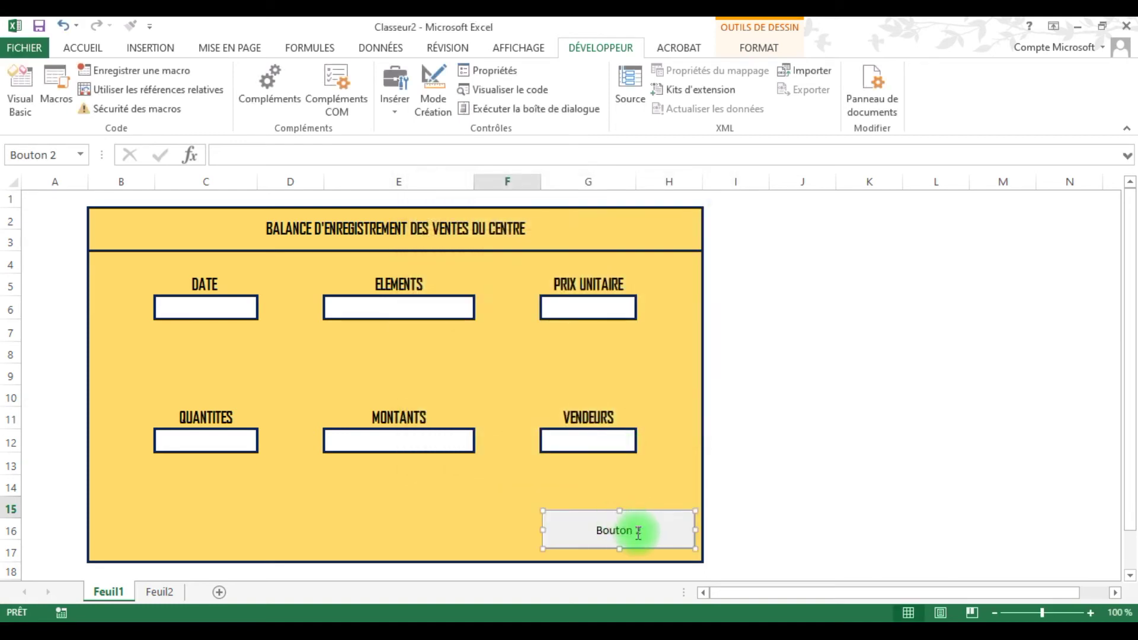
Change the new button's label to ENREGISTRER
left_click(643, 530)
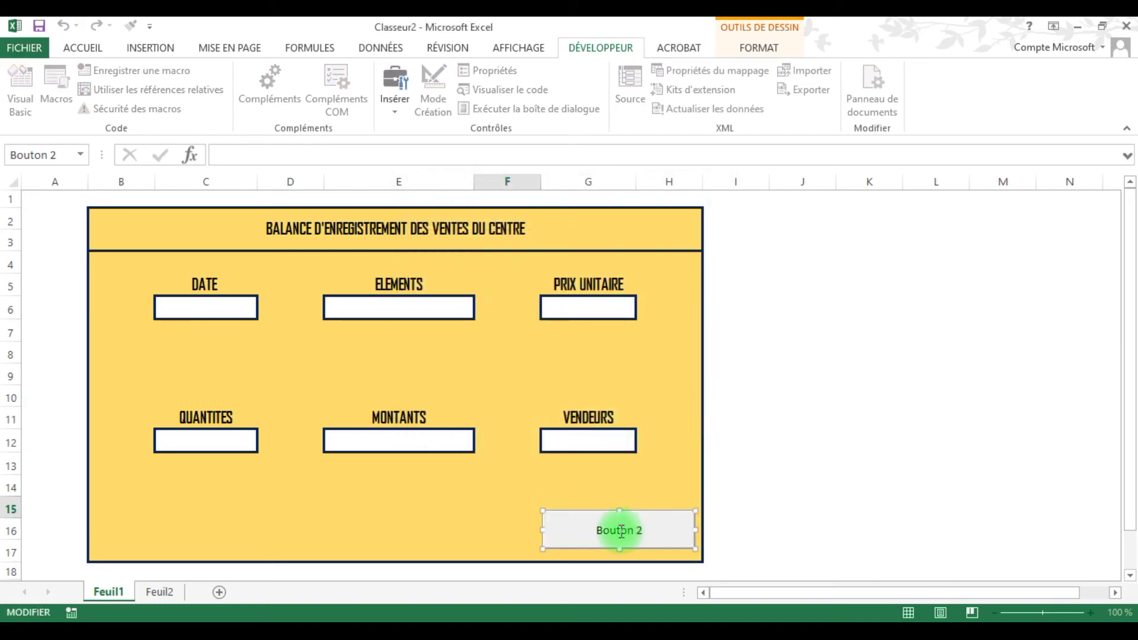
left_click_drag(598, 531, 665, 526)
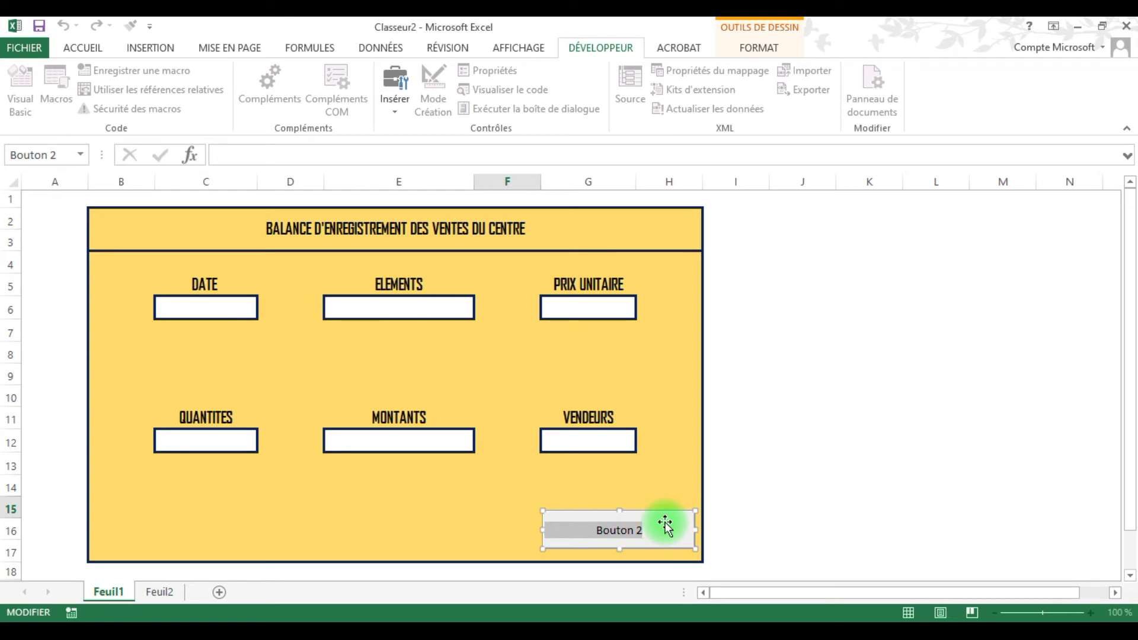
type("EN")
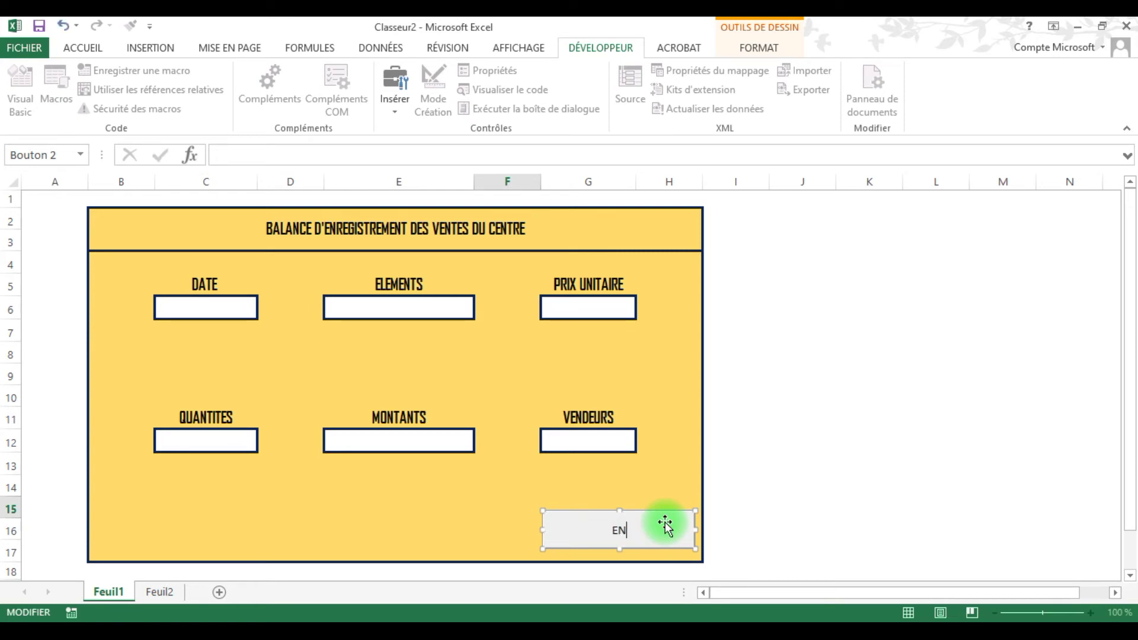
type("REGISTRET")
key("BackSpace")
type("R")
Format the ENREGISTRER button label as bold Agency FB, size 14, and deselect the button
left_click(653, 530)
left_click_drag(653, 529, 554, 539)
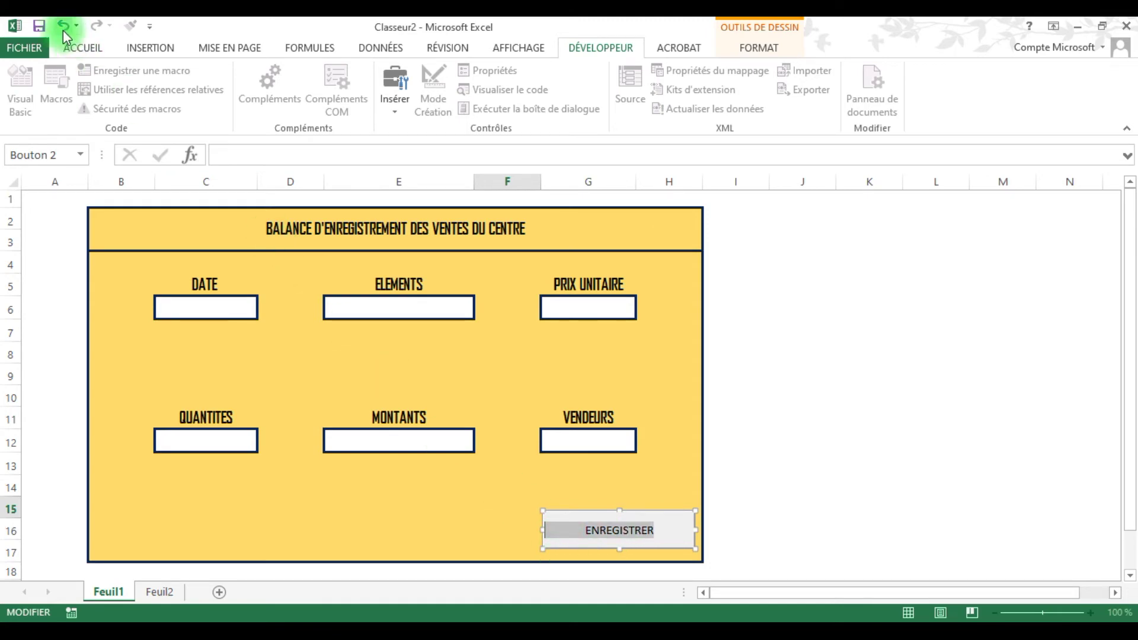
left_click(74, 49)
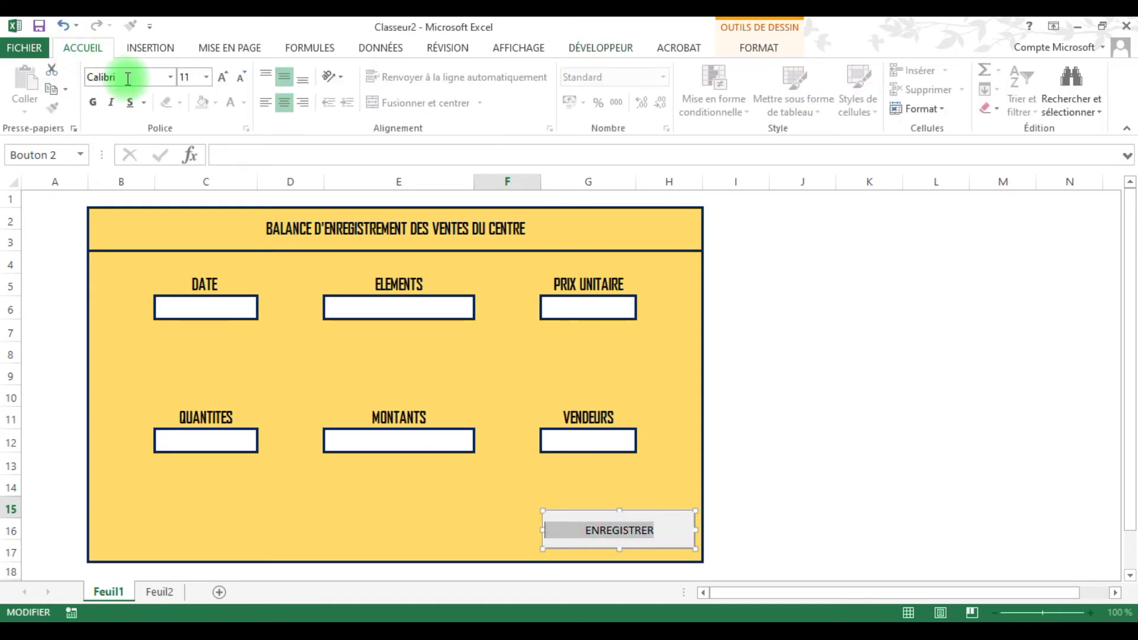
left_click(169, 77)
left_click(177, 197)
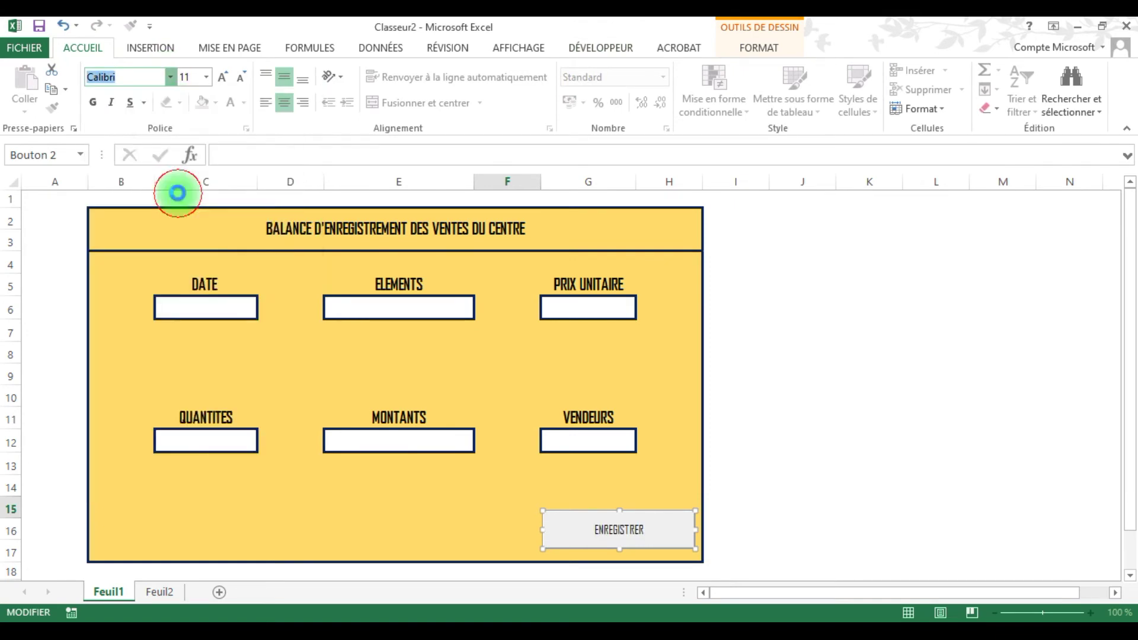
left_click(95, 101)
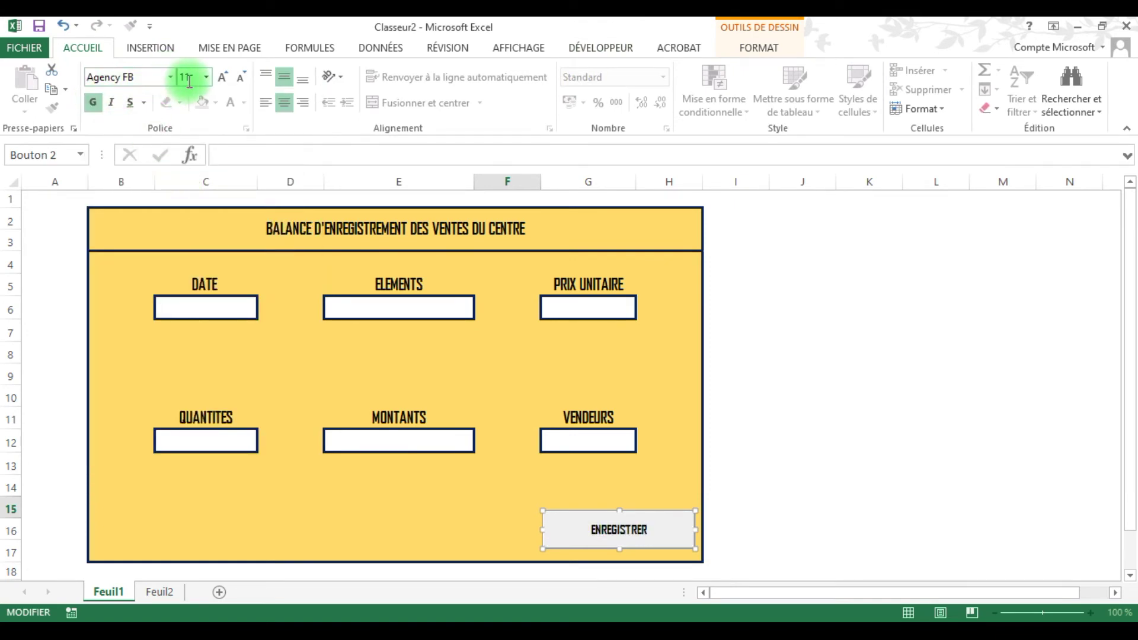
left_click(216, 78)
left_click(216, 79)
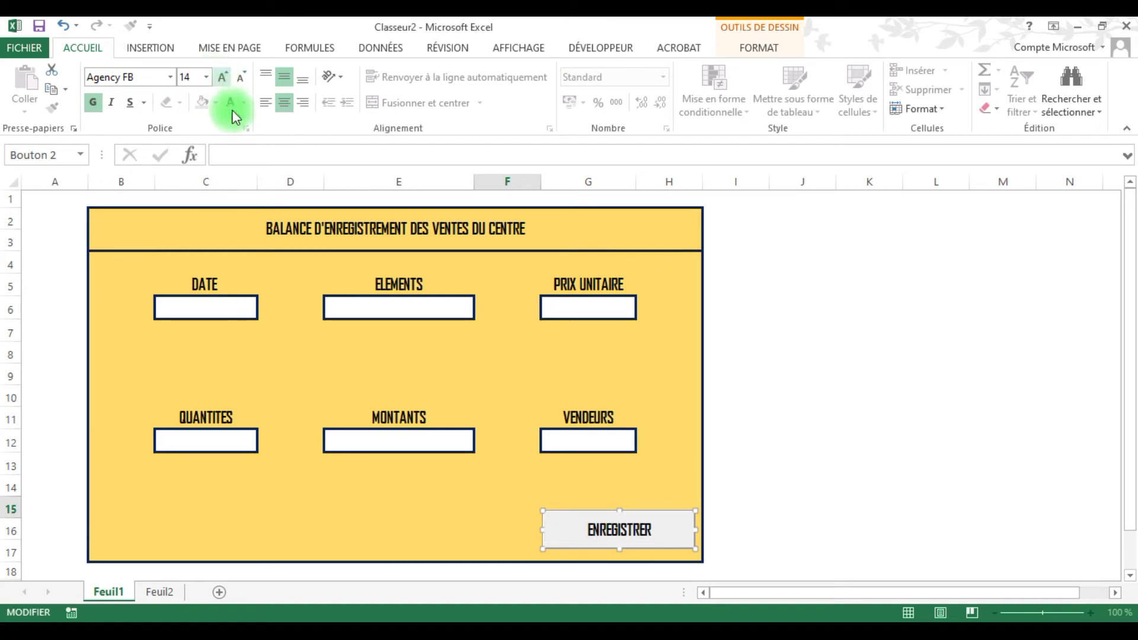
left_click(742, 457)
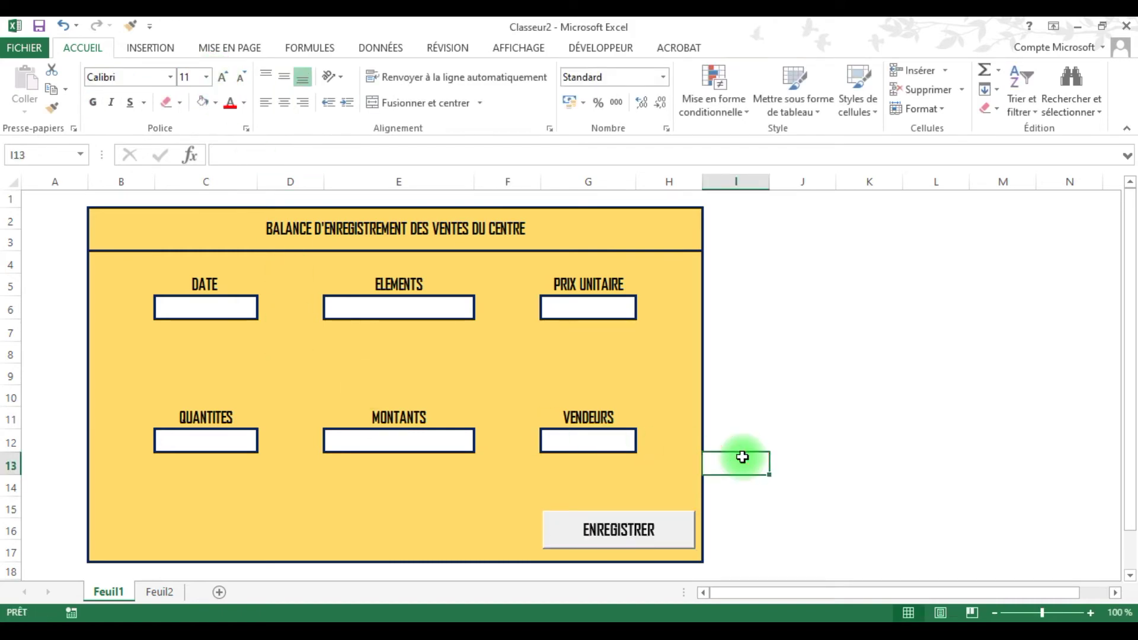
left_click(585, 52)
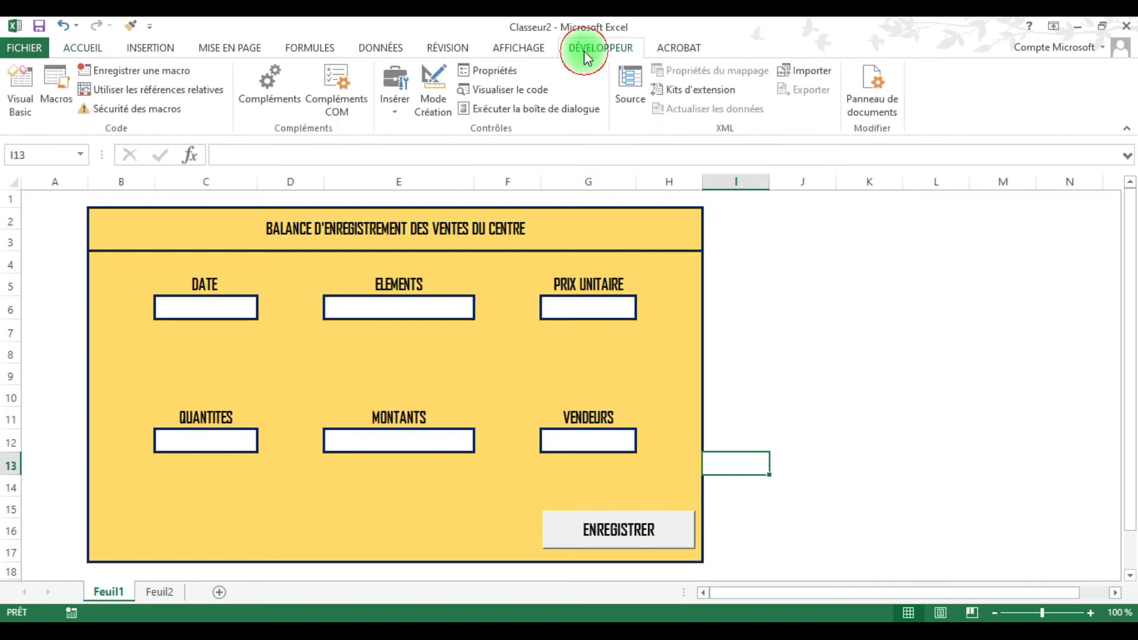
left_click(83, 47)
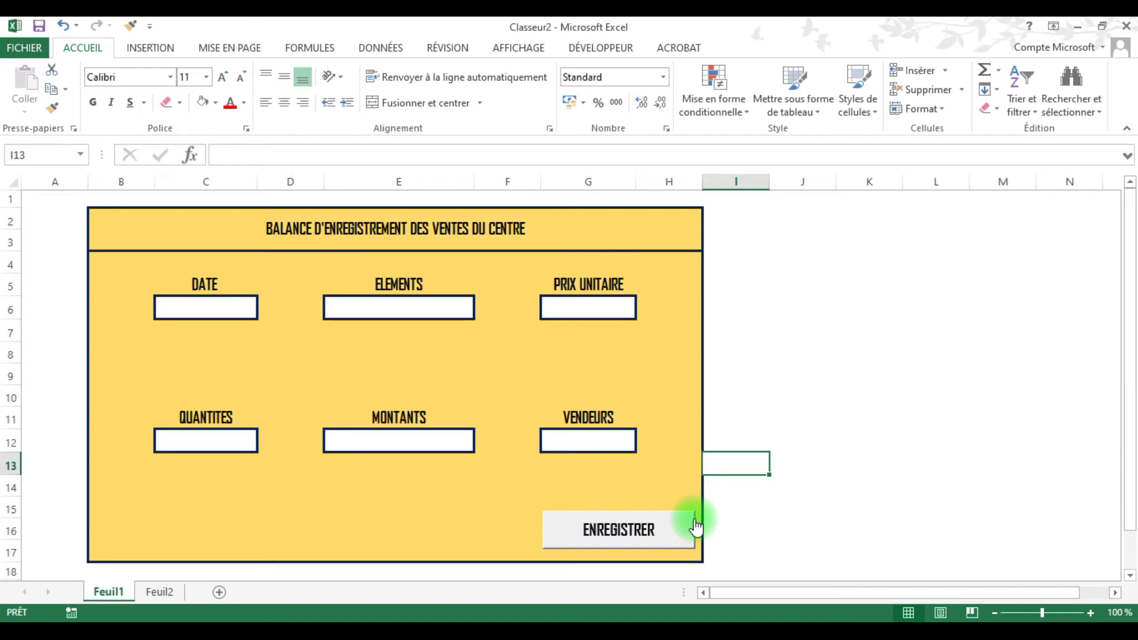
Delete row 2, which holds only a date, from the Feuil2 table and return to the Feuil1 form
left_click(160, 591)
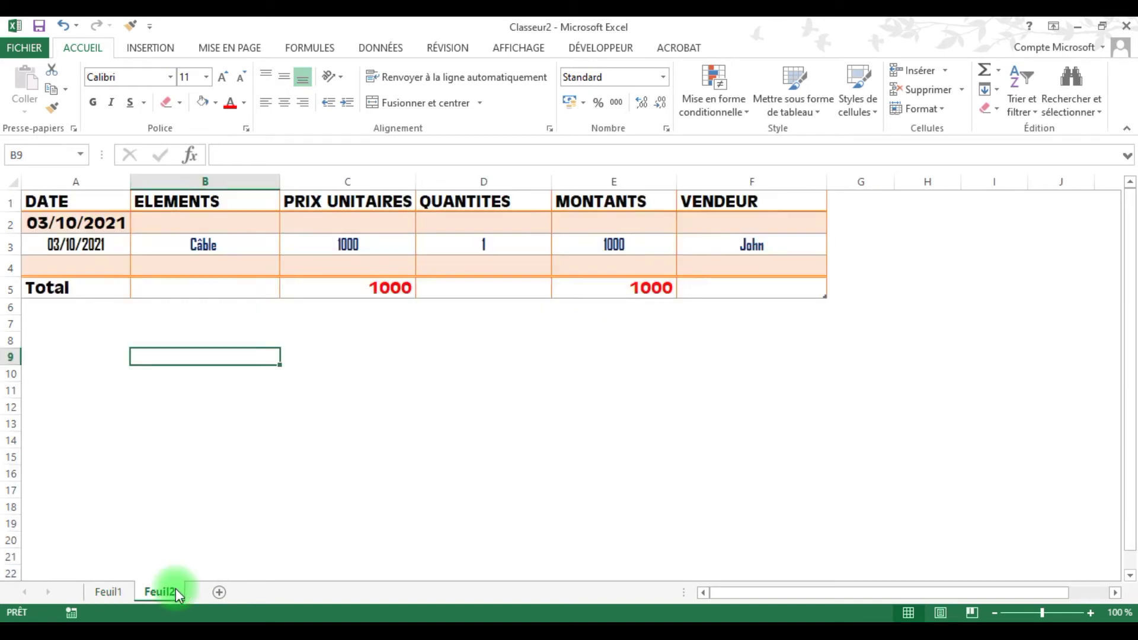
left_click(10, 221)
right_click(10, 222)
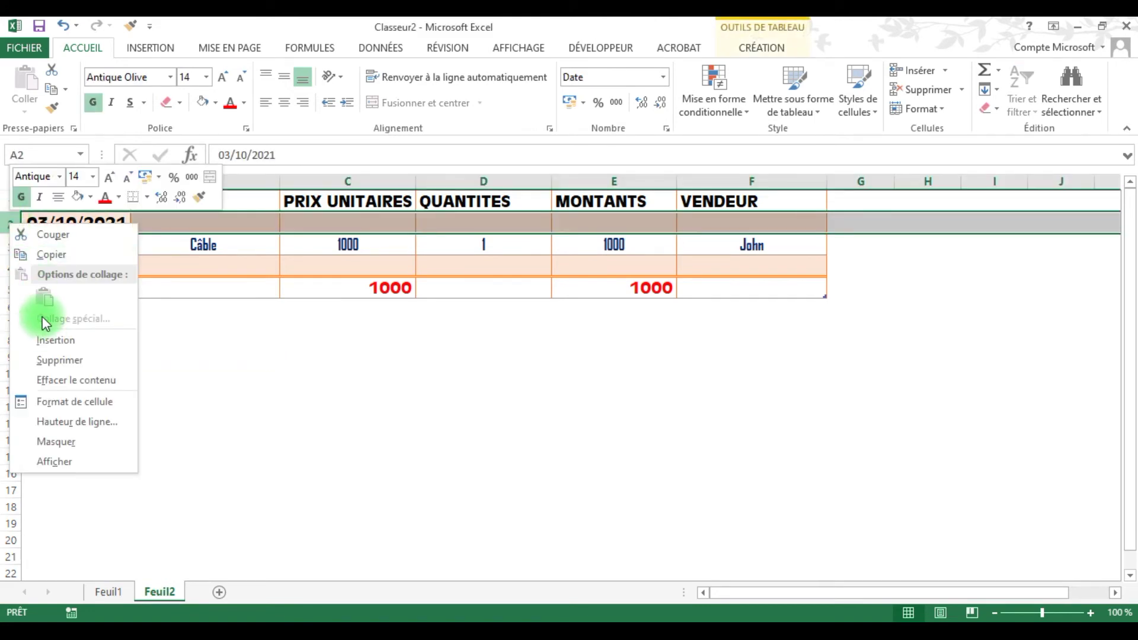
left_click(53, 360)
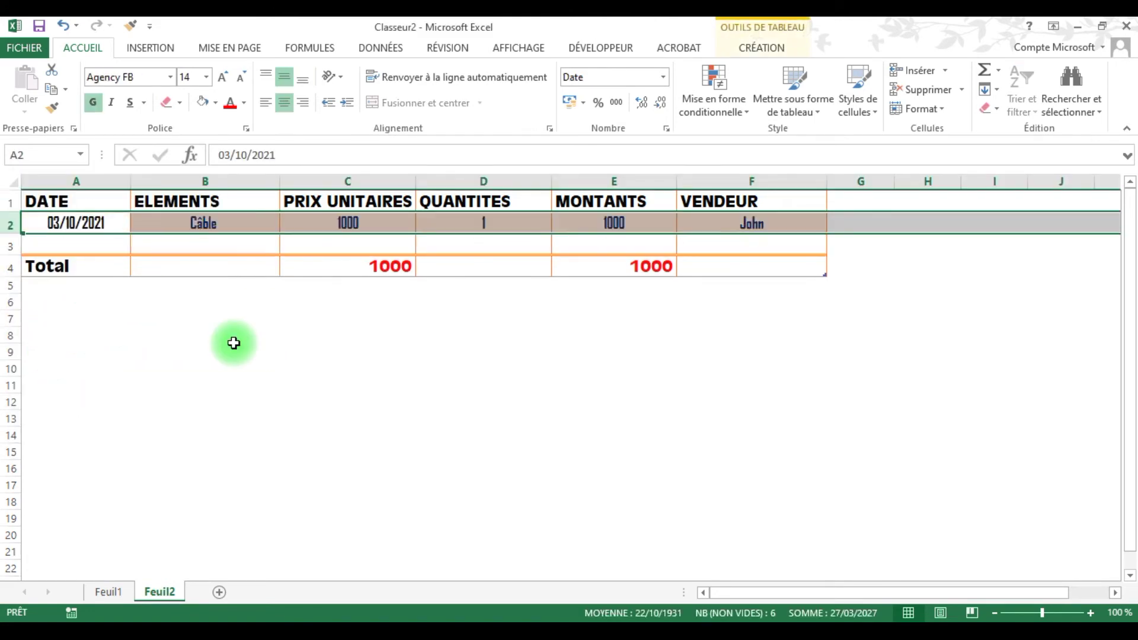
left_click(281, 405)
left_click(109, 592)
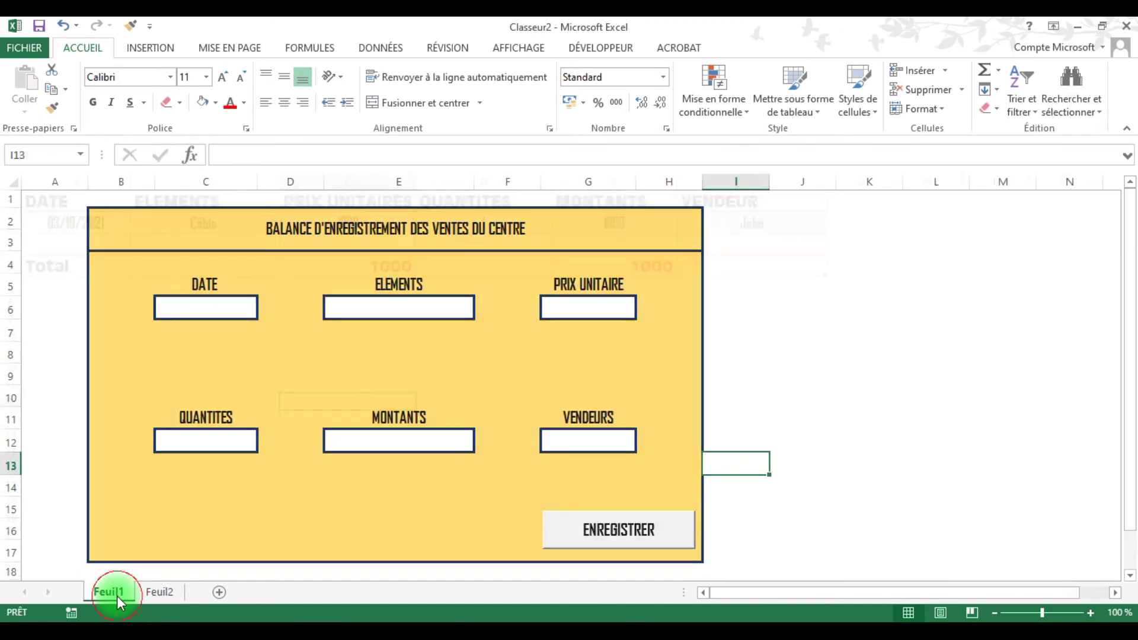
Fill in the form's DATE field with 03/10/2021 and the ELEMENTS field with Clé USB
left_click(222, 306)
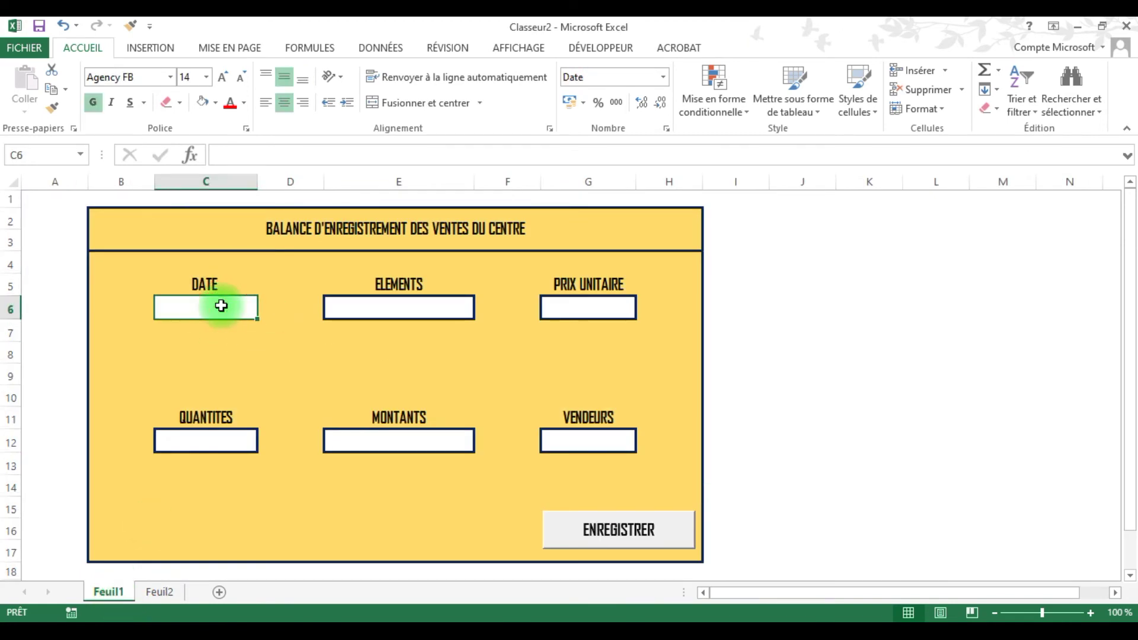
type("03")
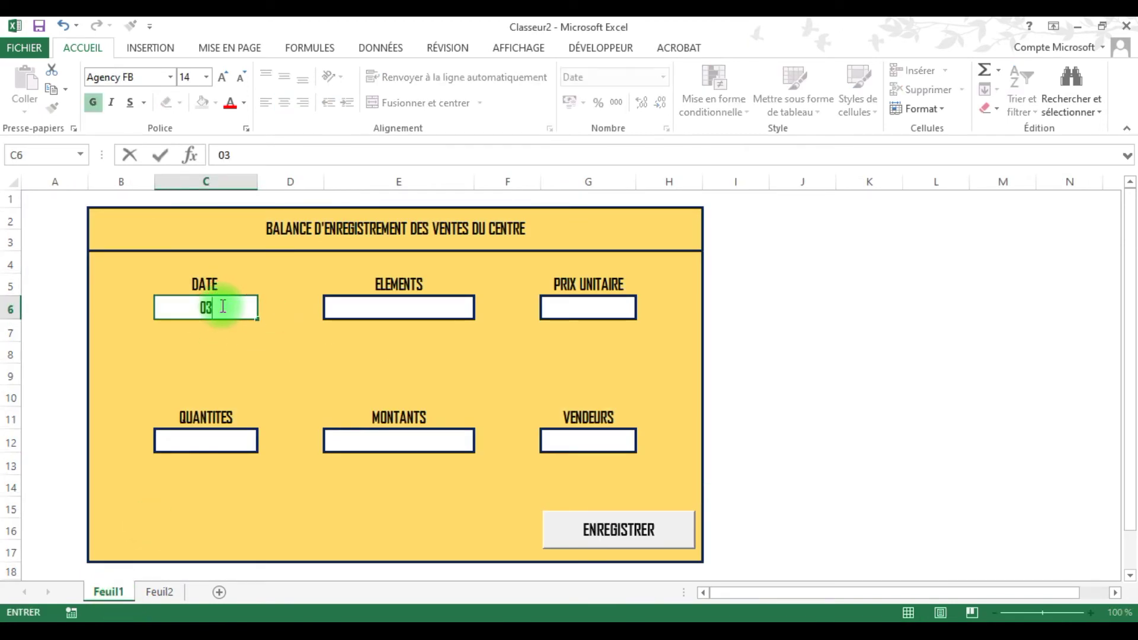
type("/10/2021")
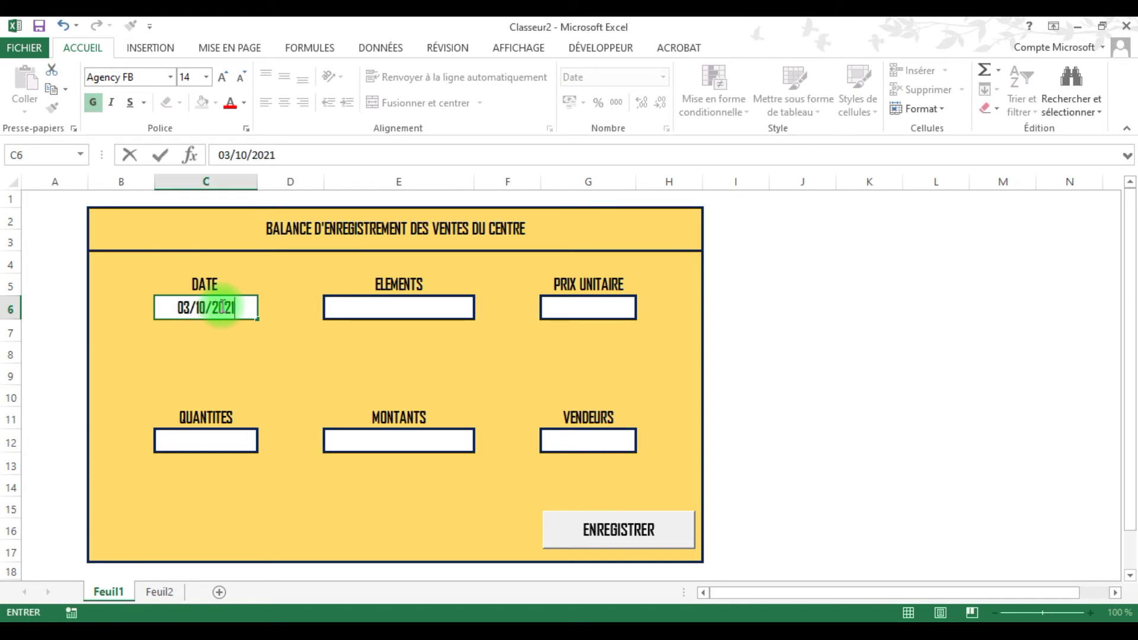
left_click(405, 303)
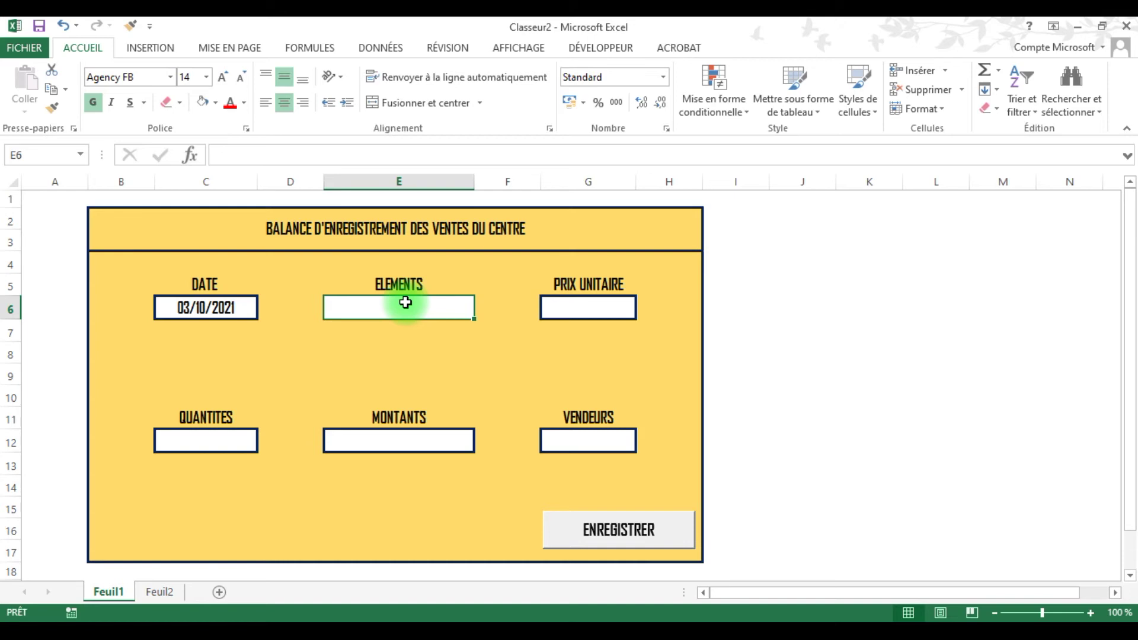
type("c")
key("BackSpace")
type("C")
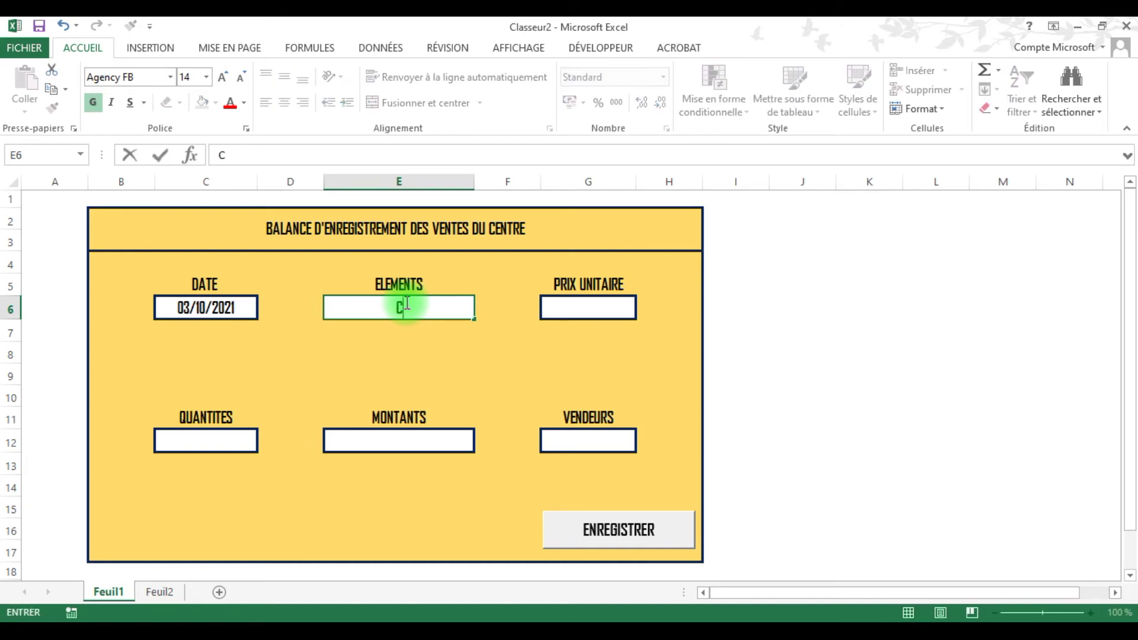
type("lé USB")
Enter 5000 as the PRIX UNITAIRE and 2 in the QUANTITES field of the form
left_click(595, 302)
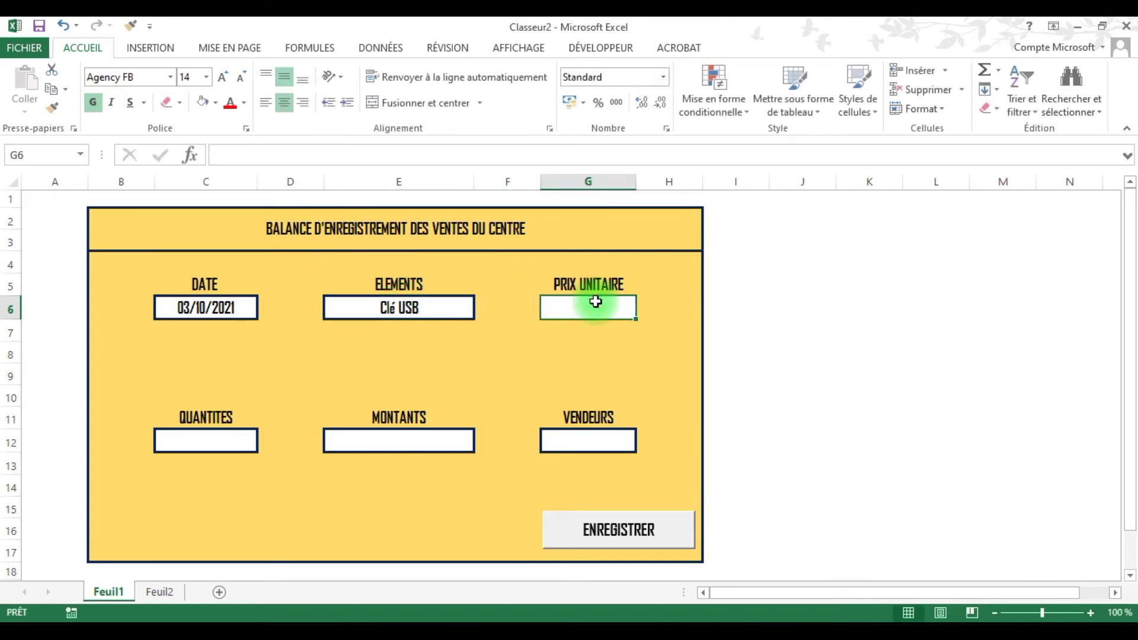
type("5000")
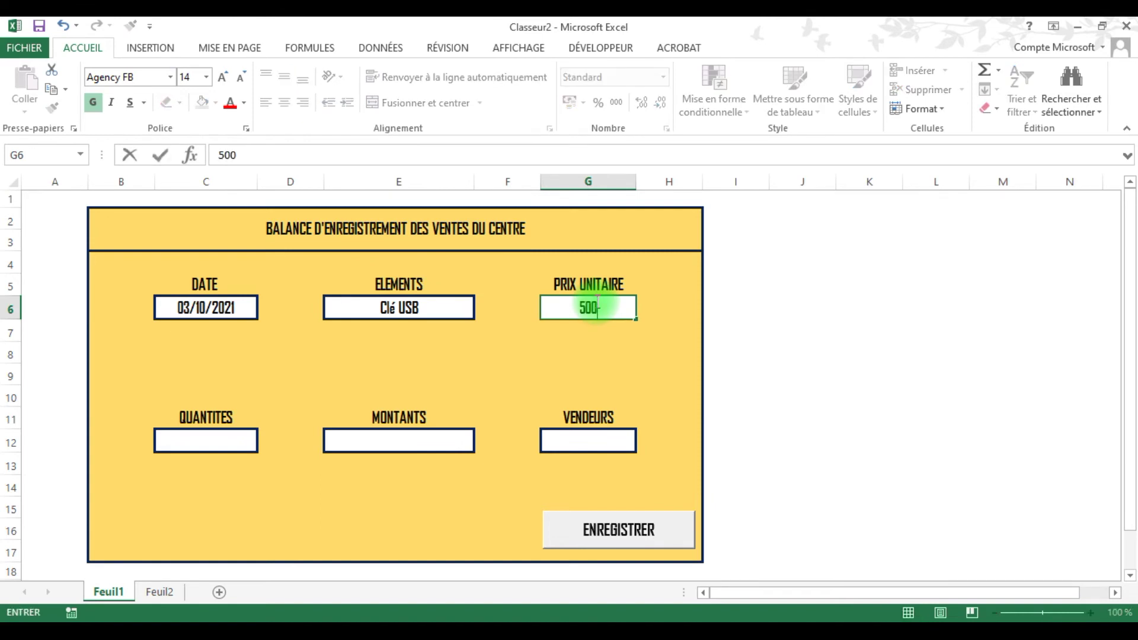
left_click(219, 441)
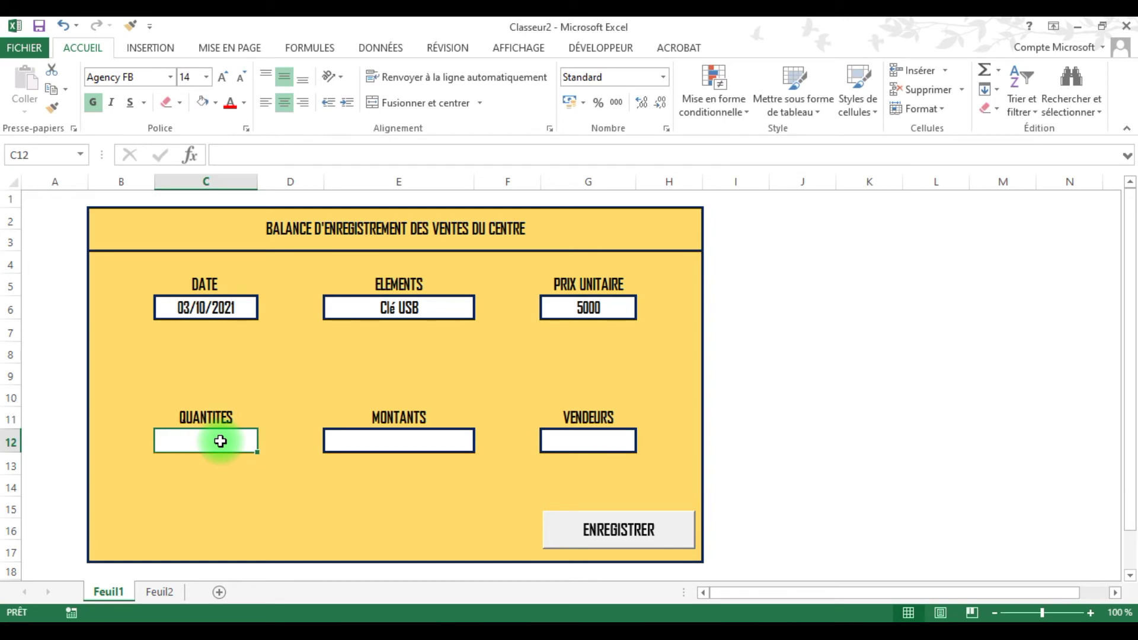
type("2")
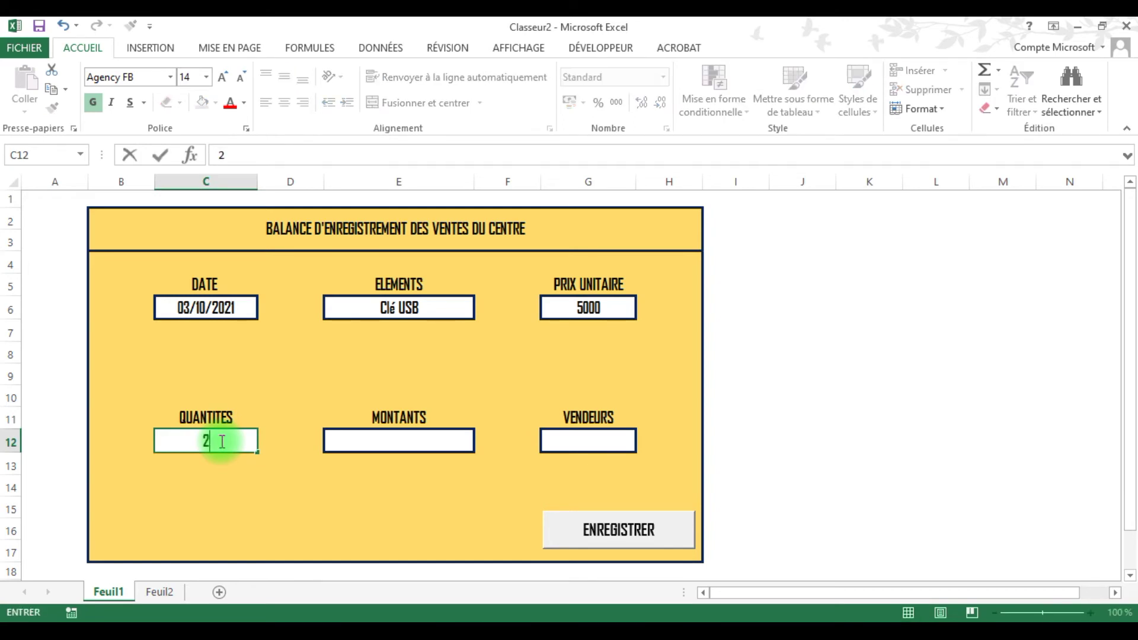
left_click(389, 443)
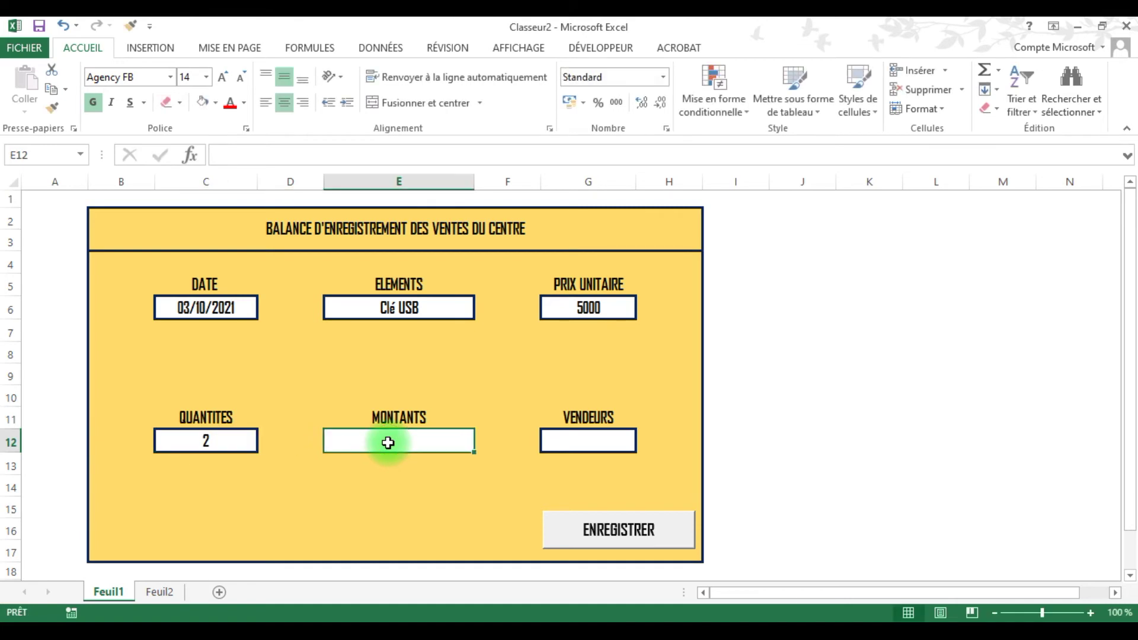